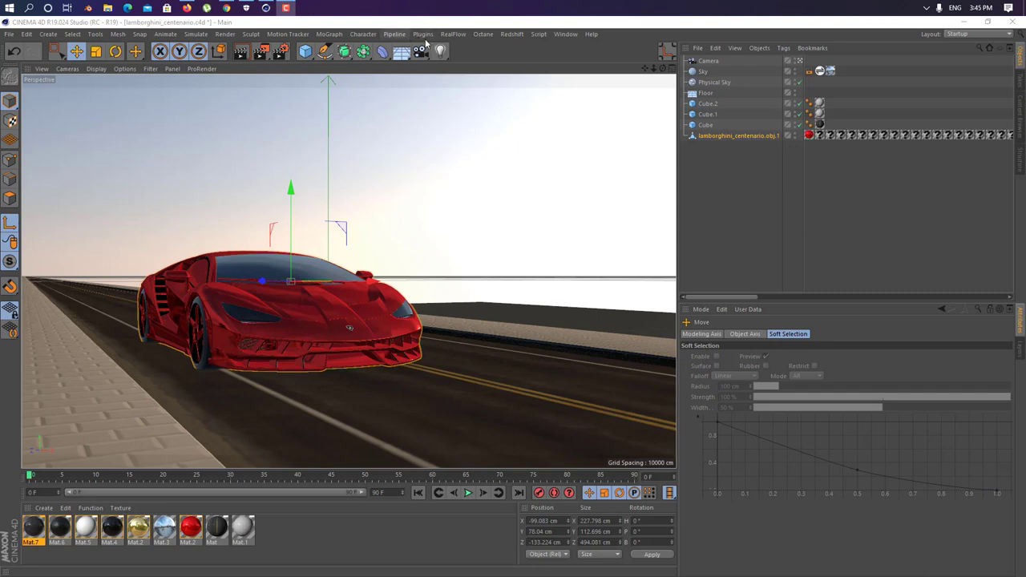
# - Add an Easy Rain v2.0 object from Plugins and raise it to about Y 177.667 cm above the car
pyautogui.click(426, 35)
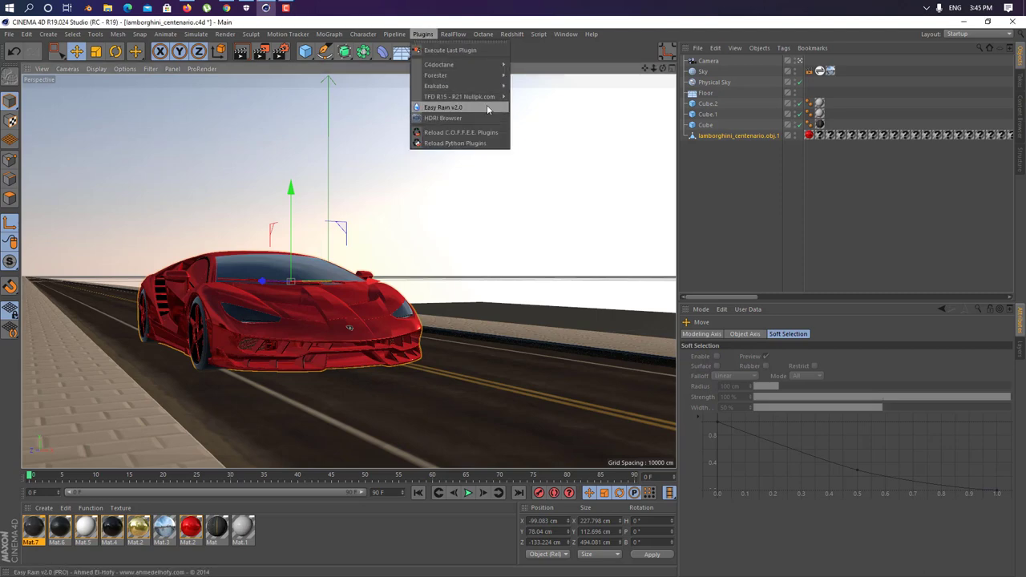
pyautogui.click(437, 107)
pyautogui.moveTo(328, 305); pyautogui.dragTo(328, 155)
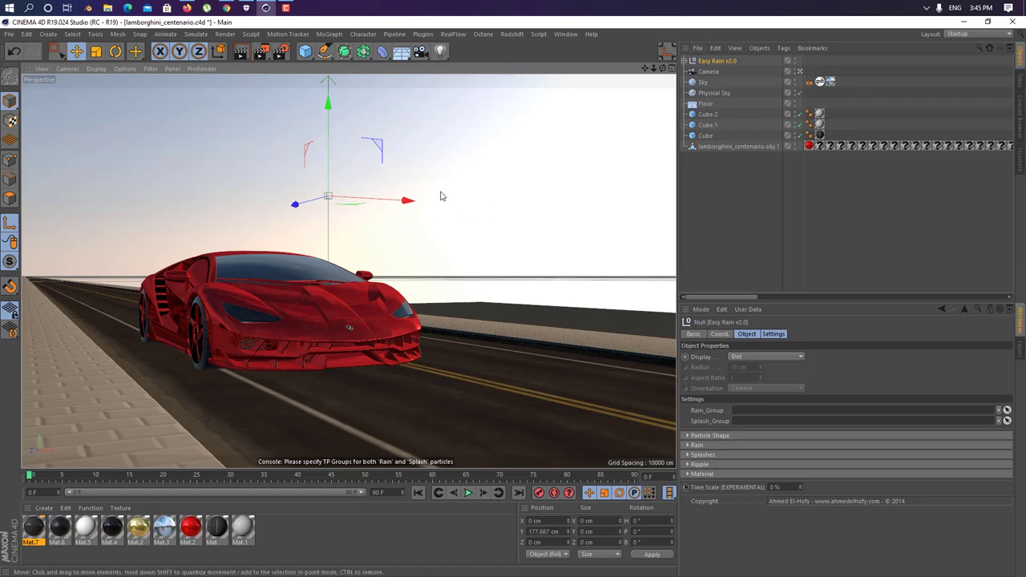
# - Open Thinking Particles Settings and expand it to show the Rain and Splashes groups
pyautogui.click(195, 34)
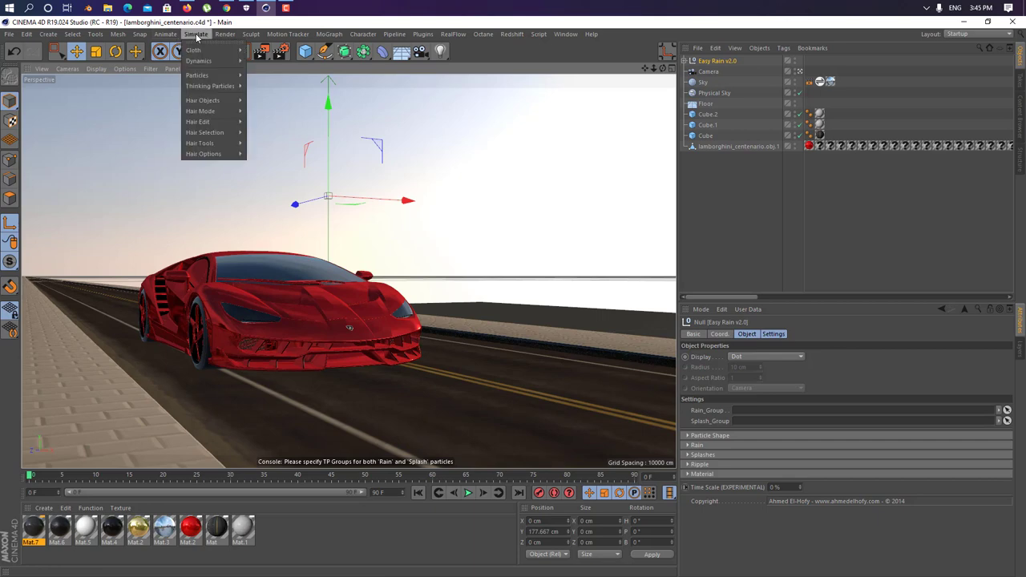
pyautogui.moveTo(235, 87)
pyautogui.click(271, 101)
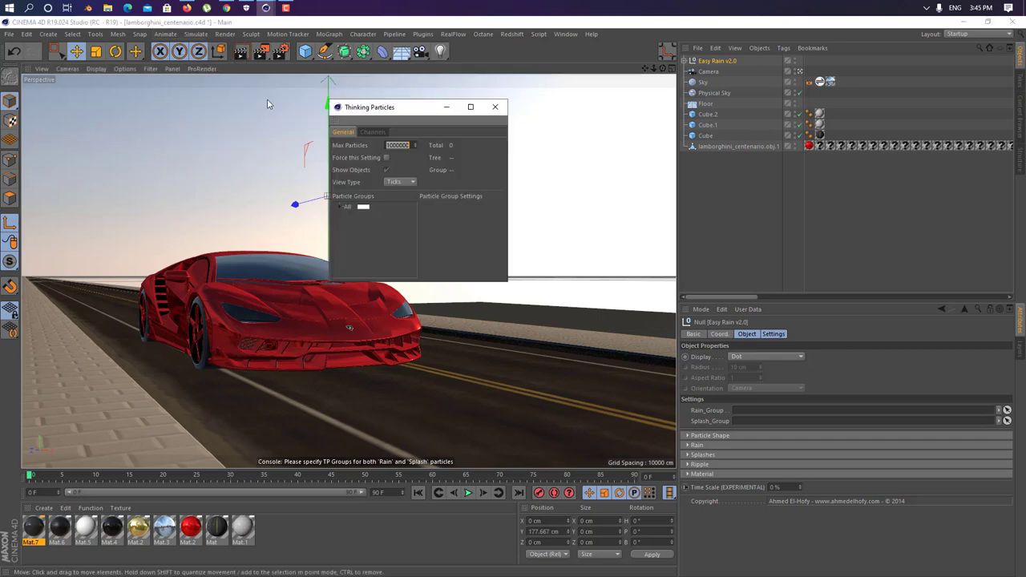
pyautogui.moveTo(353, 111); pyautogui.dragTo(377, 112)
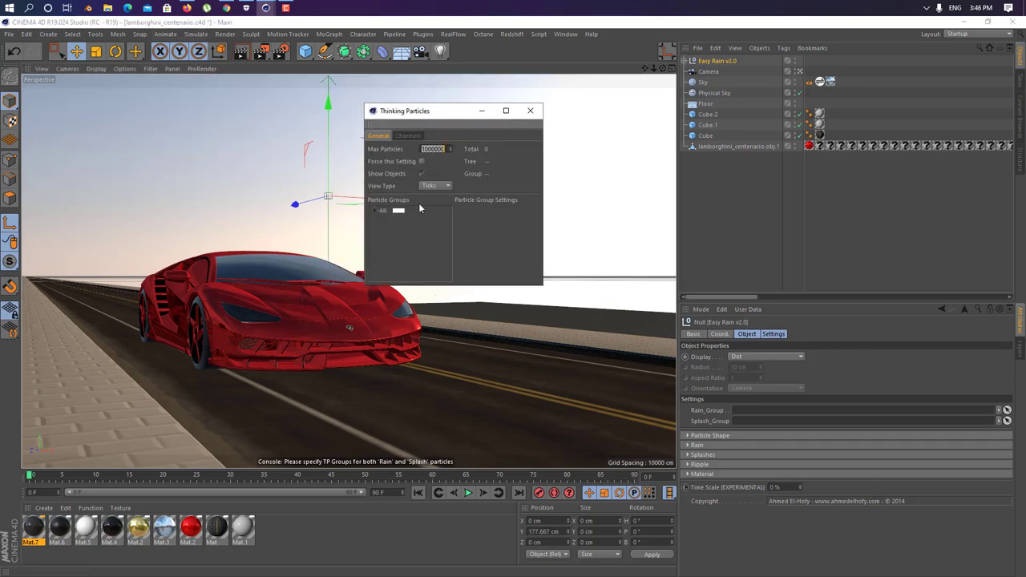
pyautogui.click(375, 211)
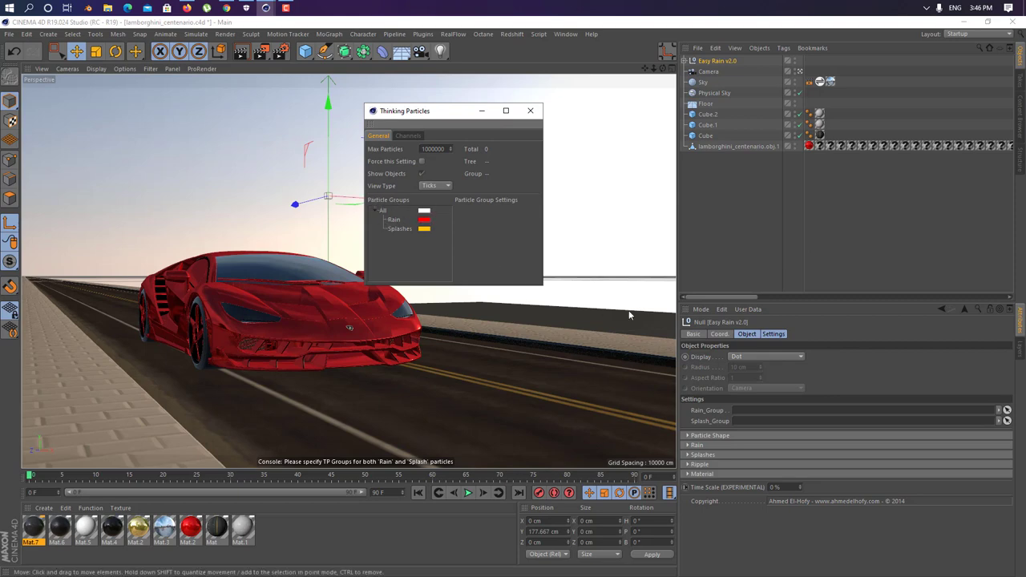
pyautogui.click(731, 42)
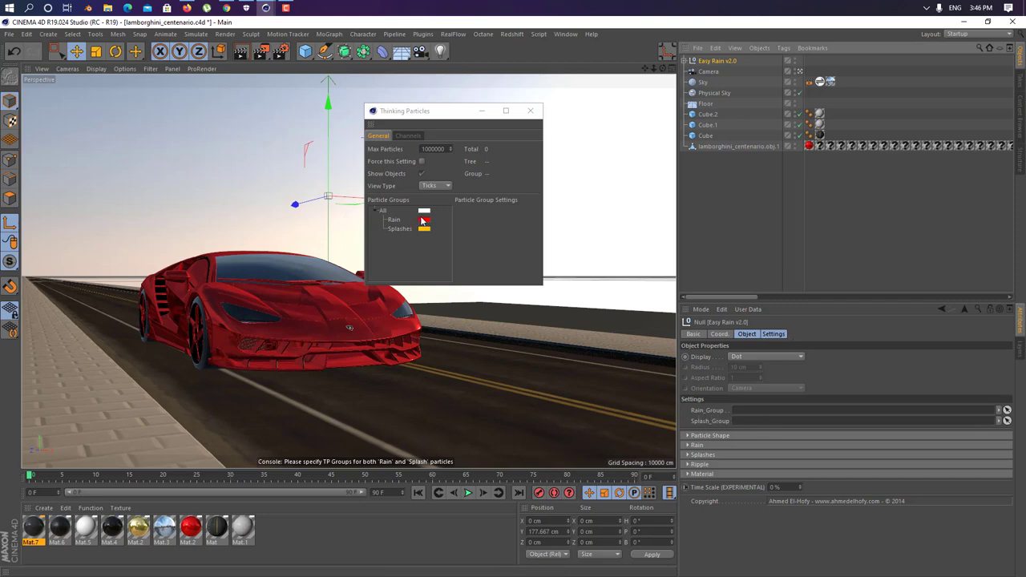
# - Assign Rain to Rain_Group and Splashes to Splash_Group, then close the particle settings
pyautogui.click(396, 223)
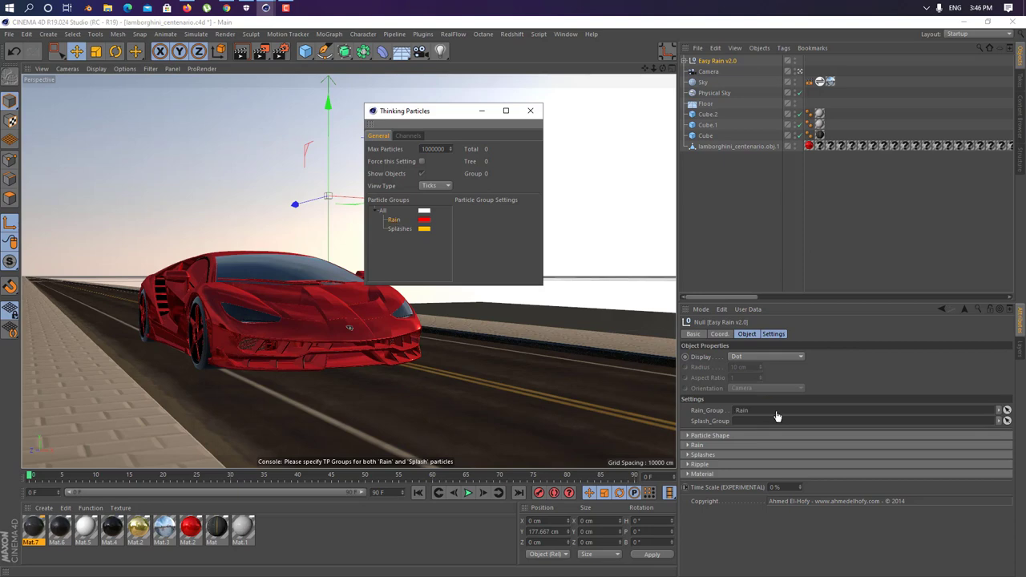
pyautogui.moveTo(744, 415); pyautogui.dragTo(744, 414)
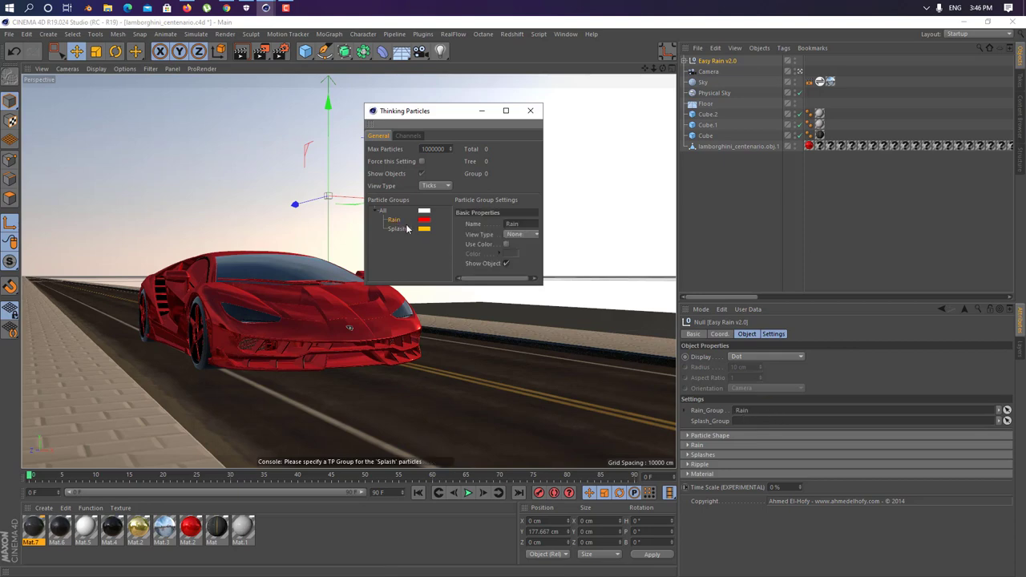
pyautogui.moveTo(831, 426); pyautogui.dragTo(763, 423)
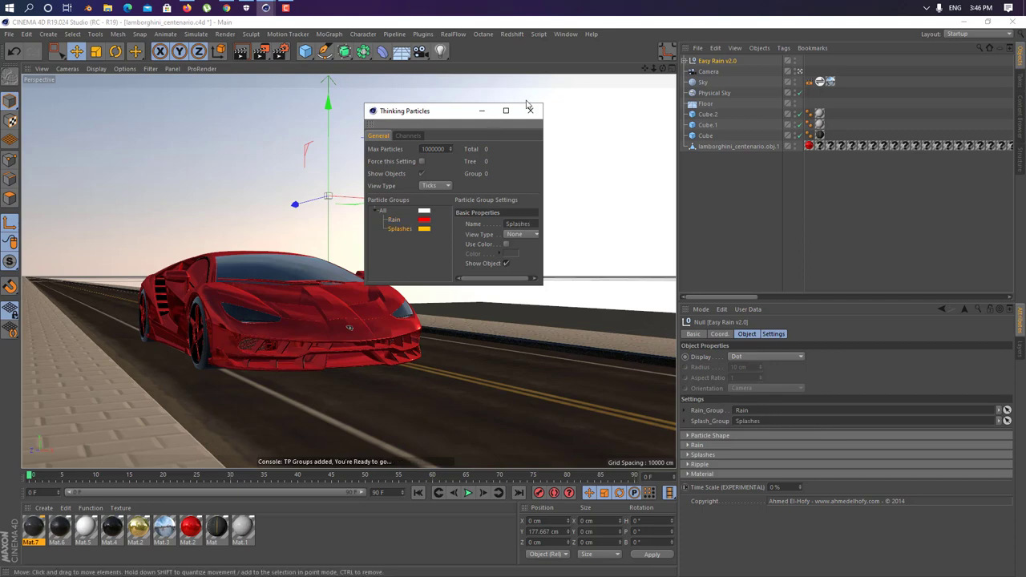
pyautogui.click(530, 111)
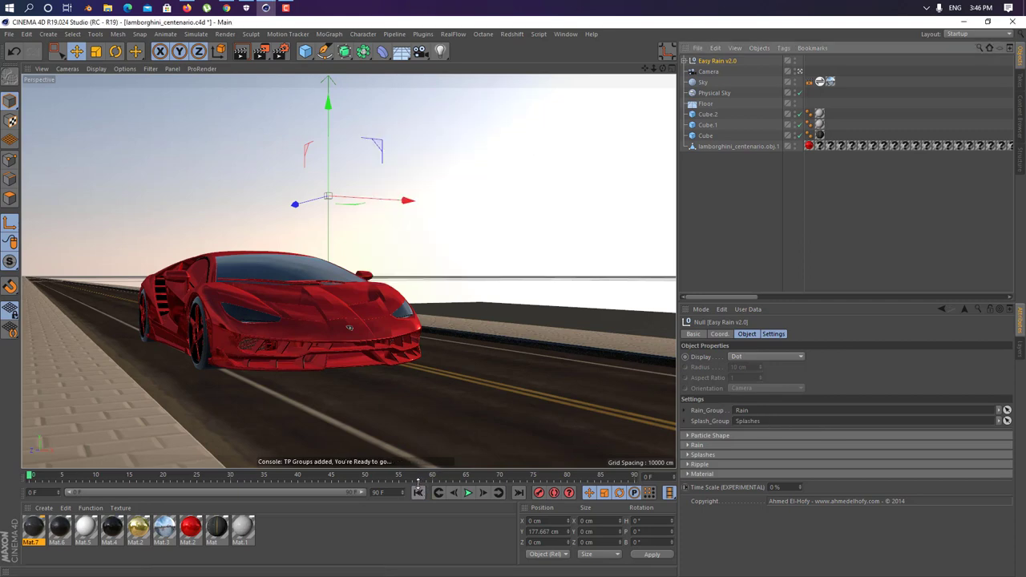
# - Play the rain simulation and stop it at frame 49
pyautogui.click(467, 495)
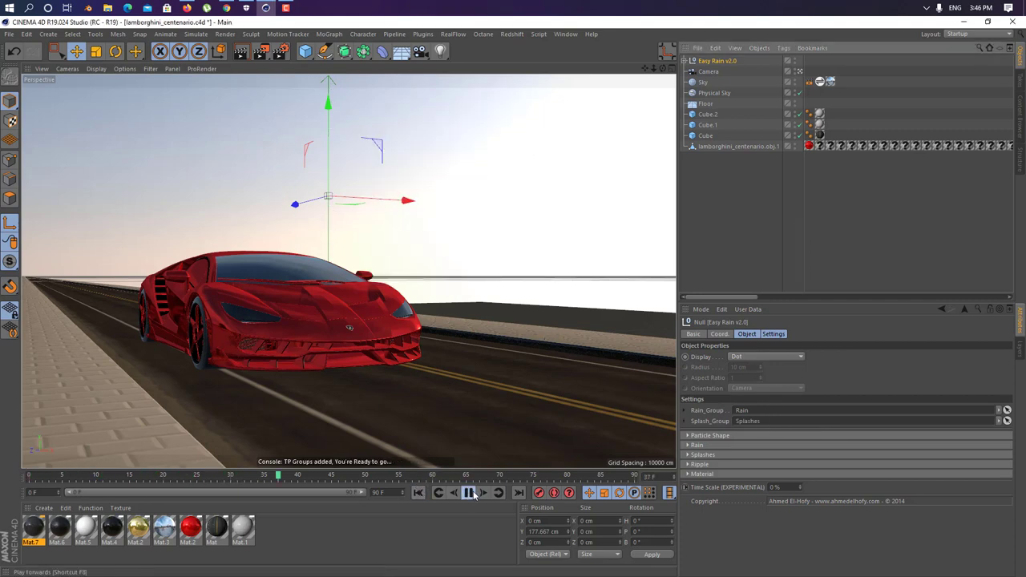
pyautogui.press('F8')
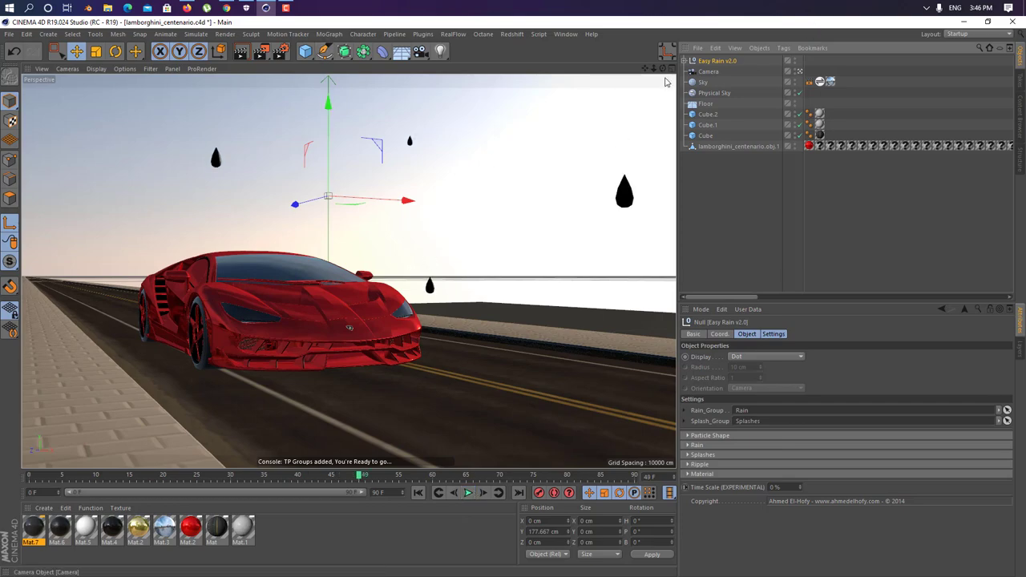
pyautogui.keyDown('alt'); pyautogui.moveTo(513, 240); pyautogui.dragTo(481, 304); pyautogui.keyUp('alt')
# - Change the viewport Display shading and look down on the road
pyautogui.click(131, 70)
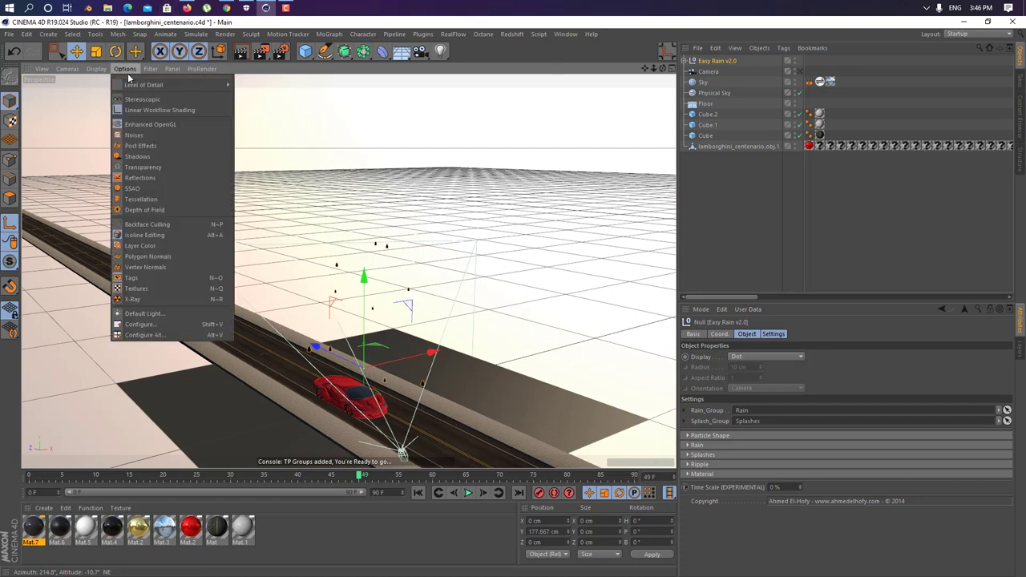
pyautogui.moveTo(100, 69)
pyautogui.click(139, 135)
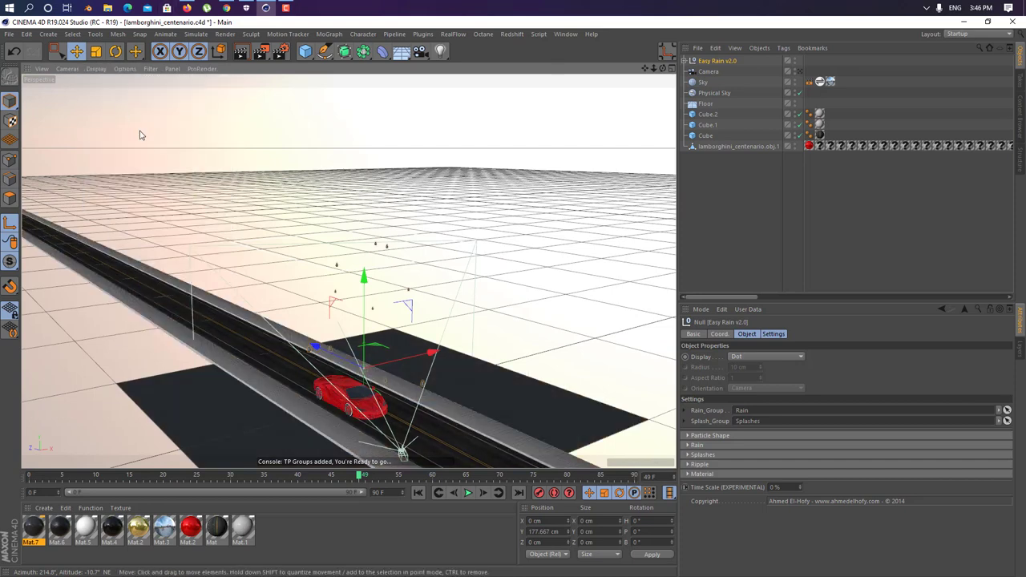
pyautogui.keyDown('alt'); pyautogui.moveTo(337, 309); pyautogui.dragTo(375, 319); pyautogui.keyUp('alt')
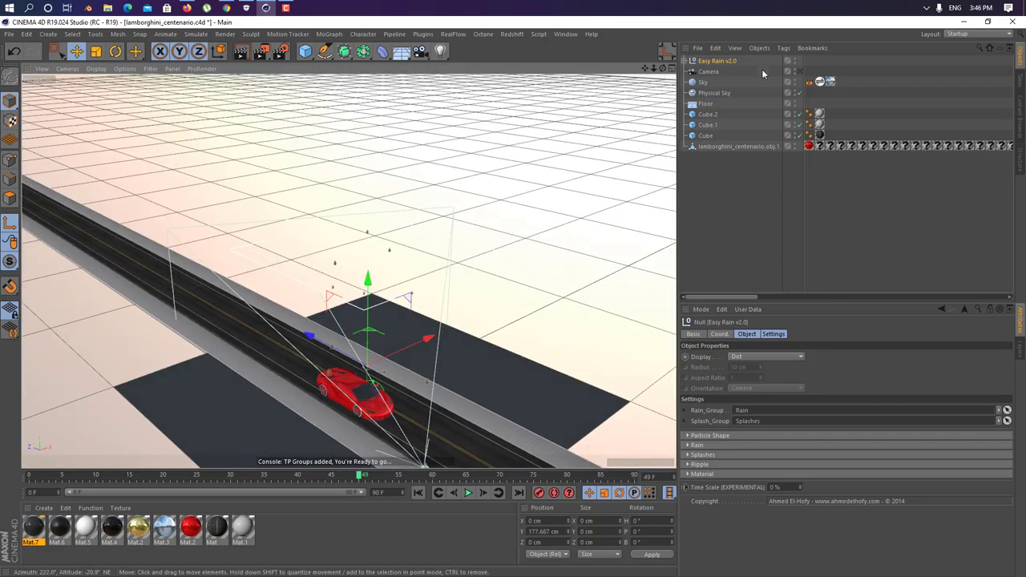
# - Switch off Physical Sky's editor visibility and zoom out so the road runs horizontally
pyautogui.click(795, 93)
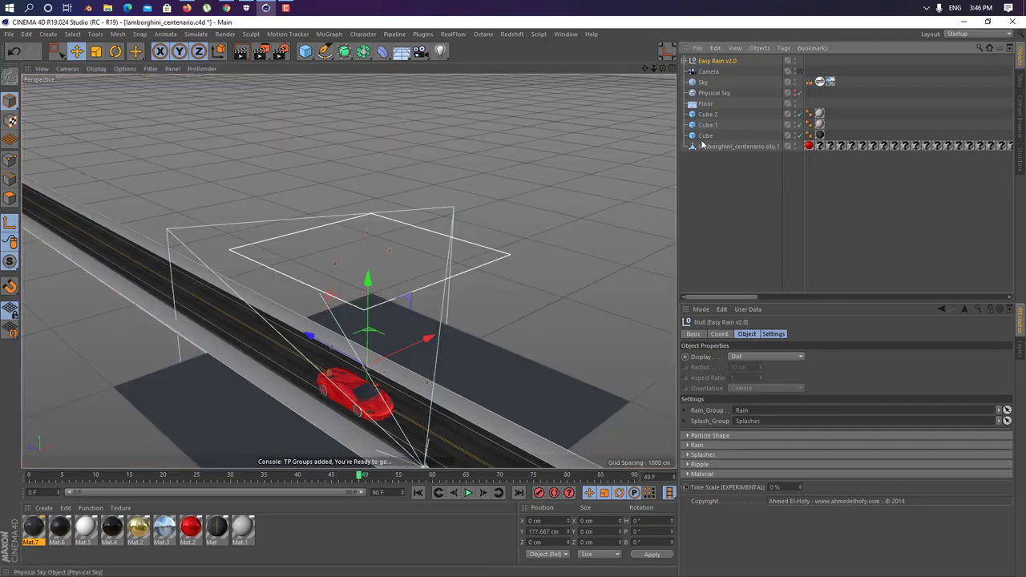
pyautogui.keyDown('alt'); pyautogui.moveTo(449, 265); pyautogui.dragTo(506, 150); pyautogui.keyUp('alt')
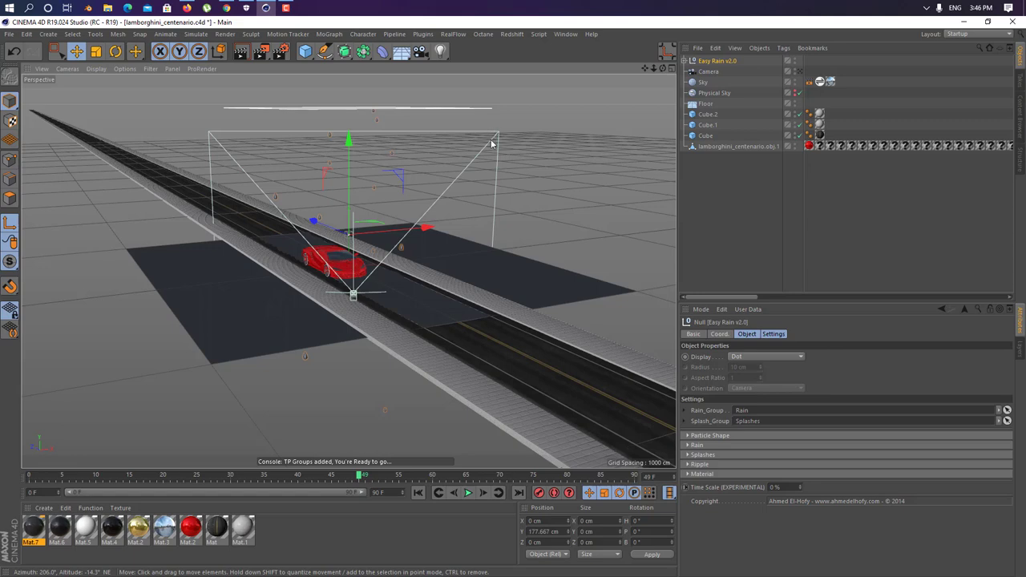
pyautogui.click(795, 70)
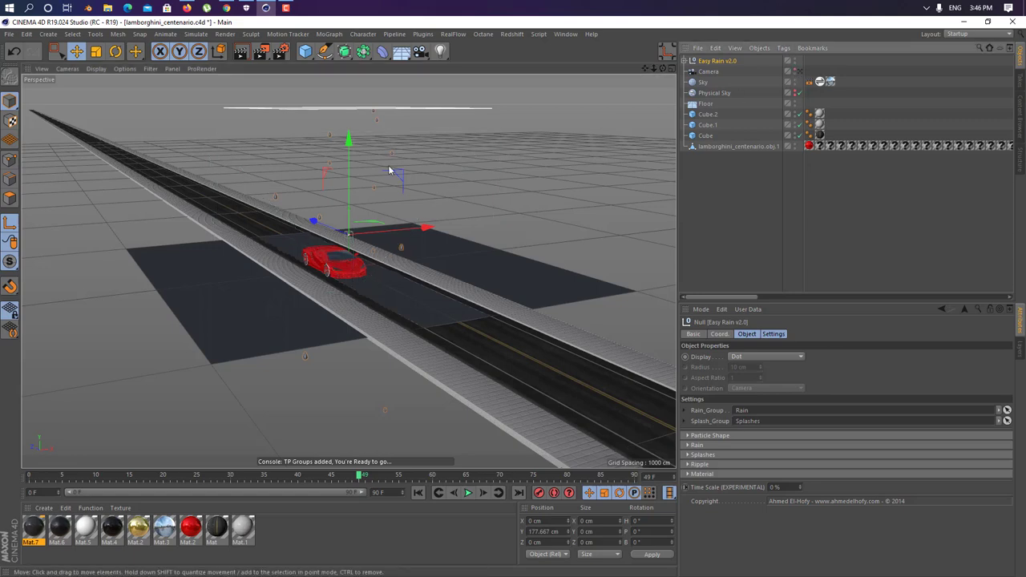
pyautogui.keyDown('alt'); pyautogui.moveTo(389, 170); pyautogui.dragTo(408, 188); pyautogui.keyUp('alt')
pyautogui.scroll(-4, 409, 188)
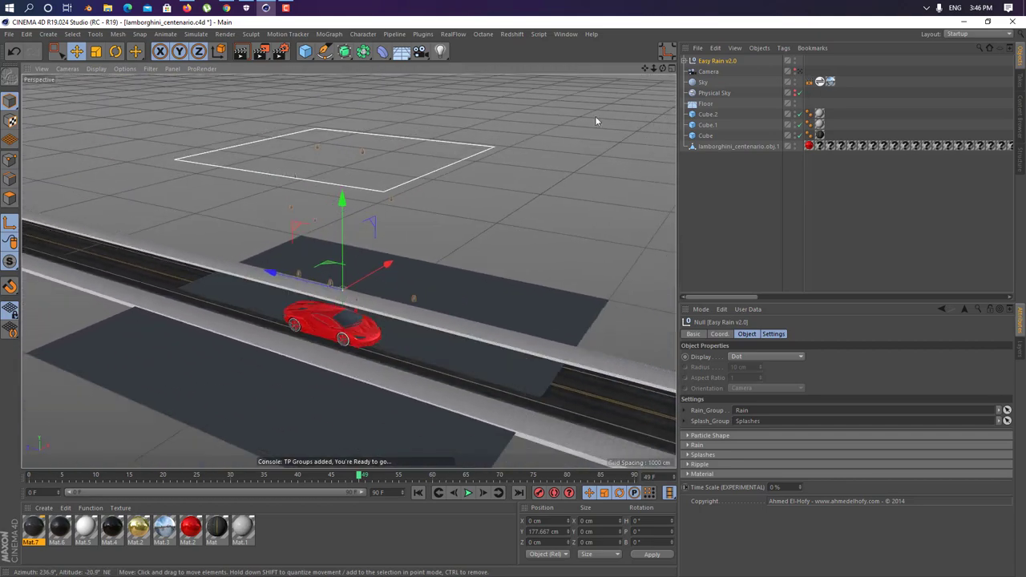
# - Lower ER_DEFAULT_EMITTER inside Easy Rain v2.0 to Y 609.57 cm
pyautogui.click(688, 61)
pyautogui.click(734, 72)
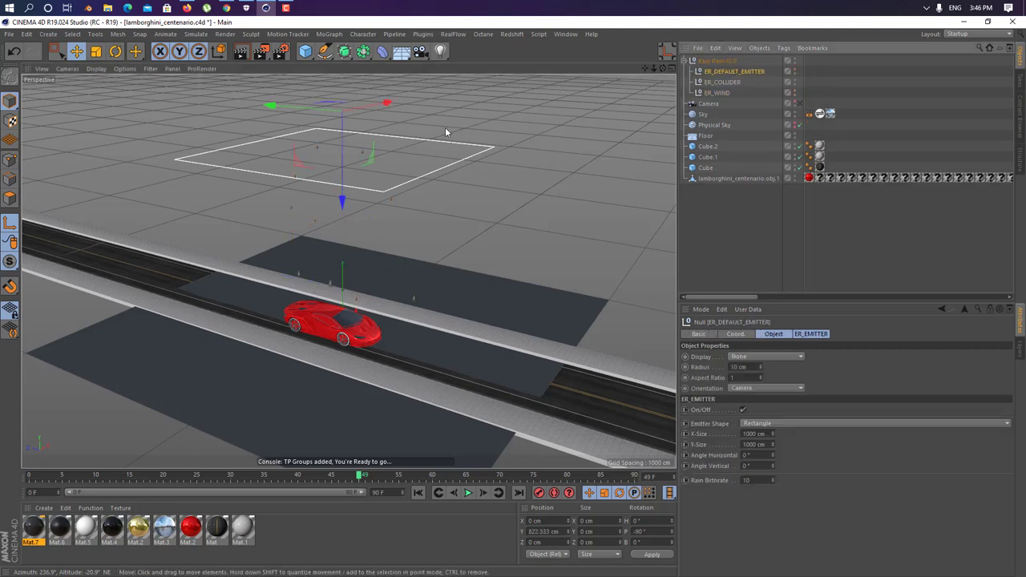
pyautogui.moveTo(335, 177); pyautogui.dragTo(335, 227)
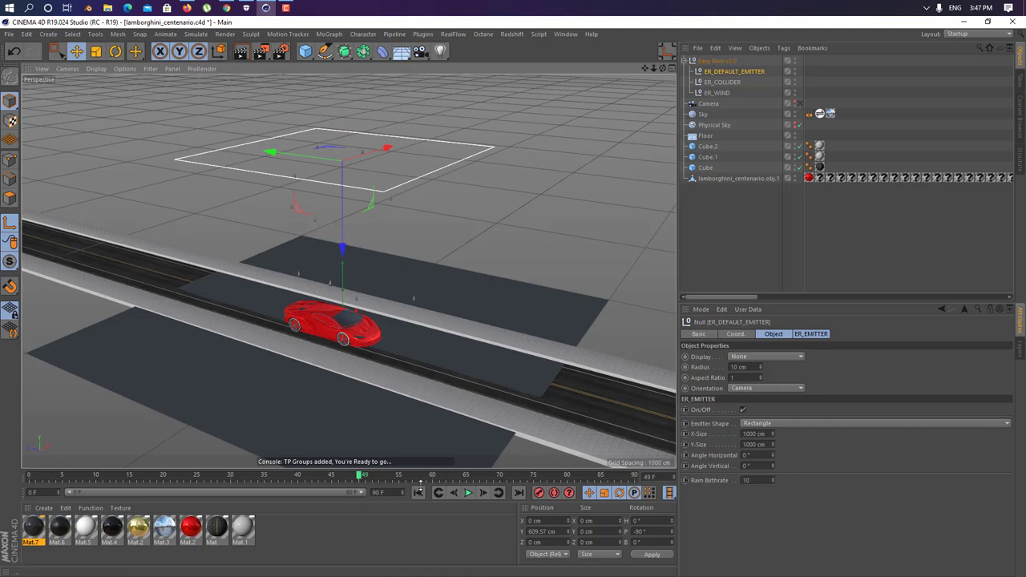
pyautogui.click(419, 491)
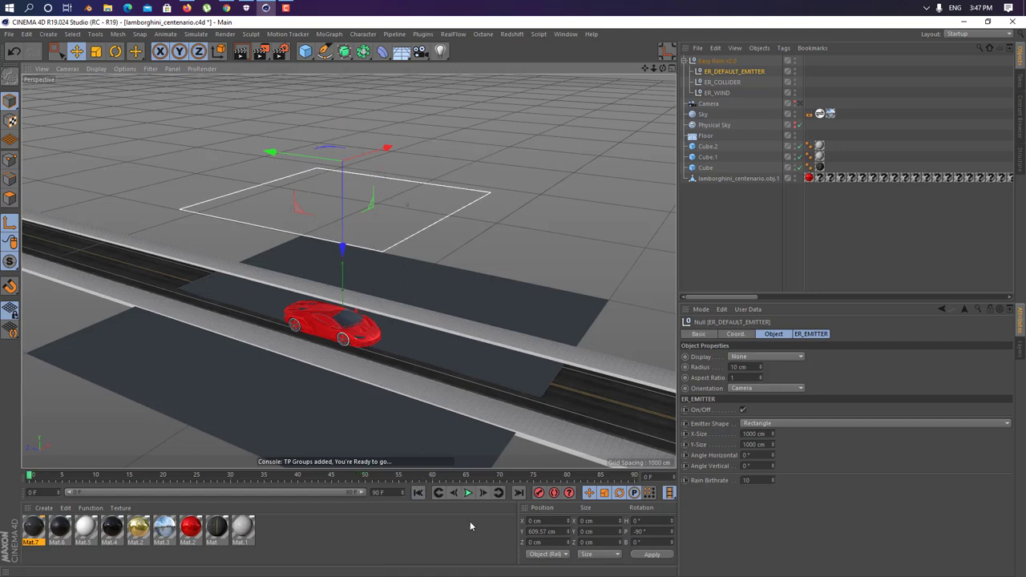
# - Reselect Easy Rain and play the rain simulation, pausing at frame 63
pyautogui.click(717, 60)
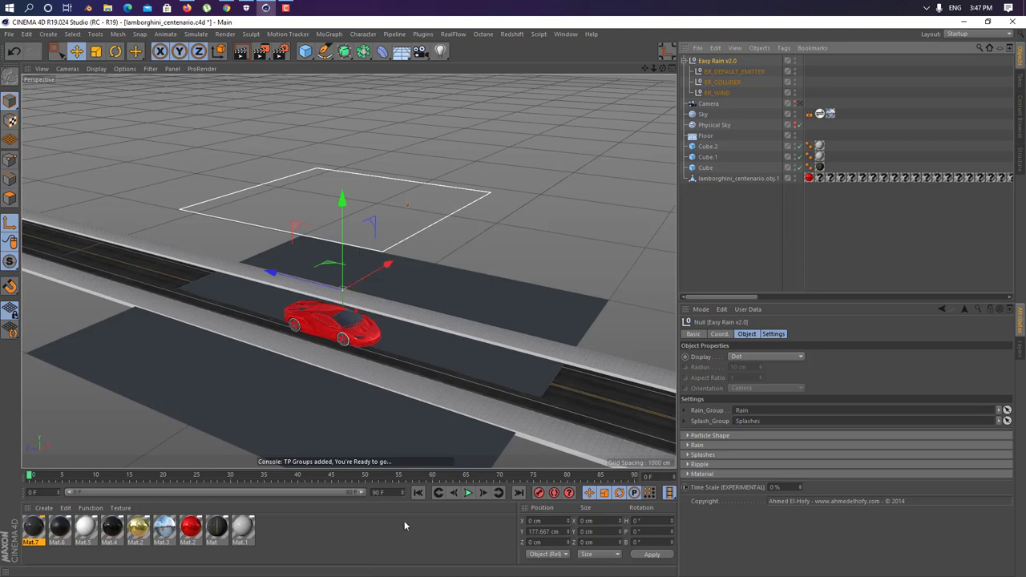
pyautogui.click(468, 493)
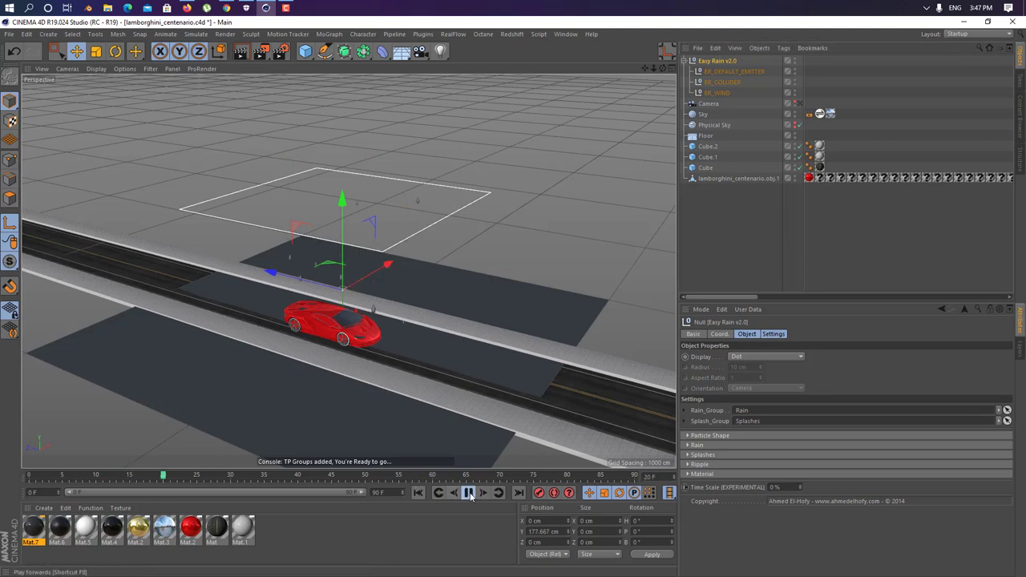
pyautogui.click(470, 496)
pyautogui.keyDown('alt'); pyautogui.moveTo(465, 417); pyautogui.dragTo(550, 239); pyautogui.keyUp('alt')
pyautogui.scroll(5, 441, 353)
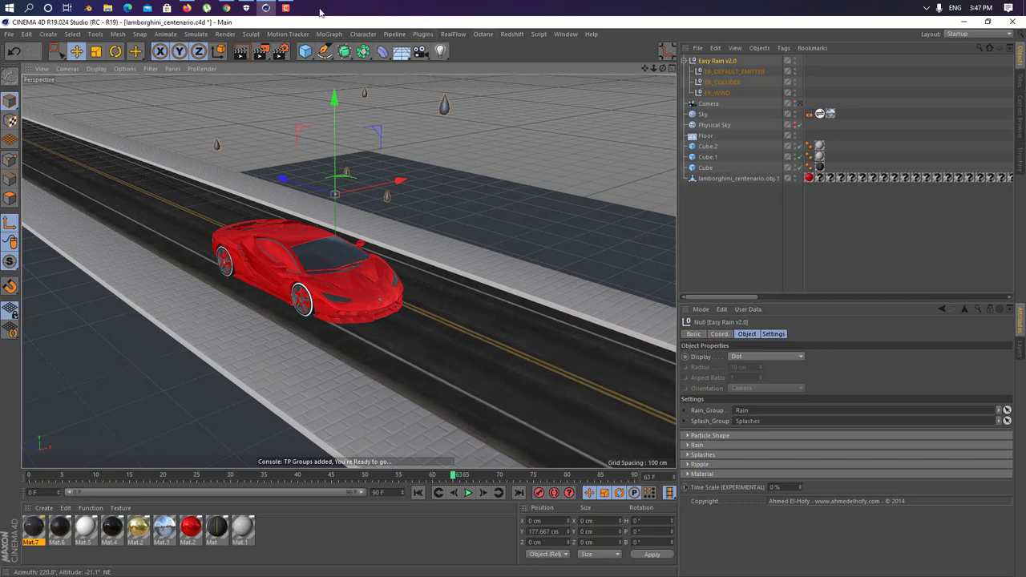
# - Exit the scene camera view and look down over the road
pyautogui.click(286, 8)
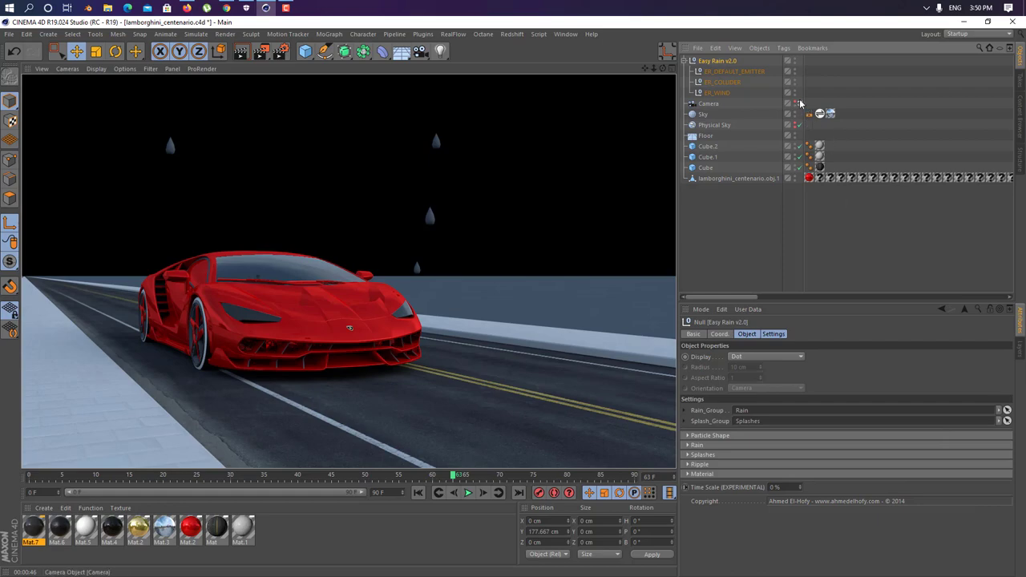
pyautogui.click(798, 104)
pyautogui.keyDown('alt'); pyautogui.moveTo(420, 235); pyautogui.dragTo(397, 218); pyautogui.keyUp('alt')
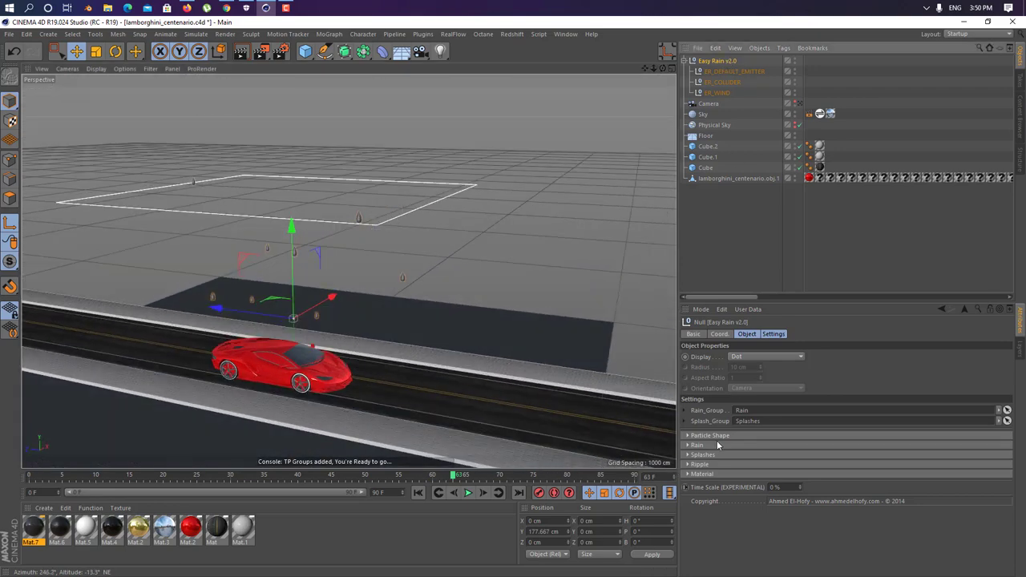
# - Expand the particle shape and rain settings and select the rain drop Scale value
pyautogui.click(693, 437)
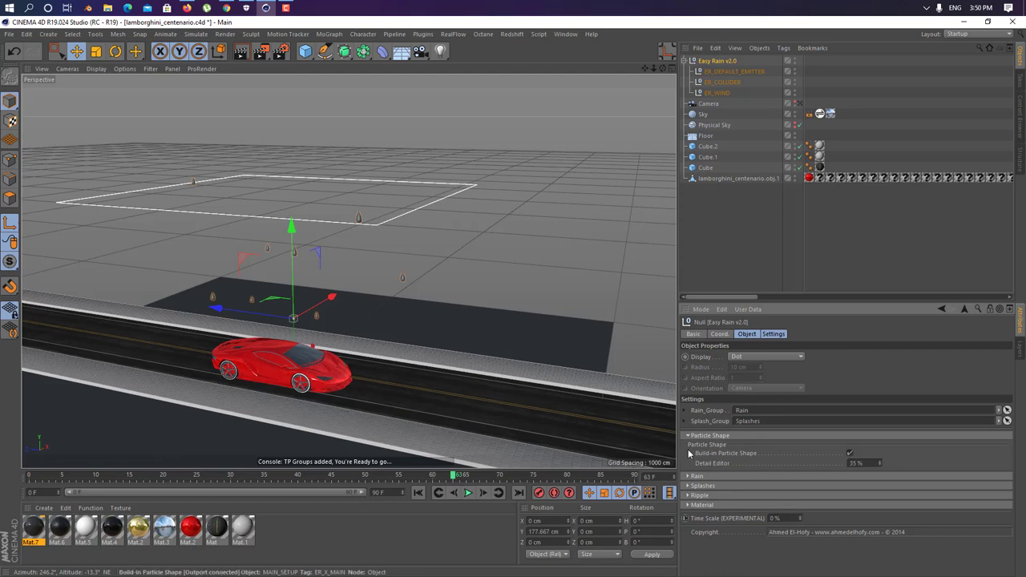
pyautogui.click(694, 477)
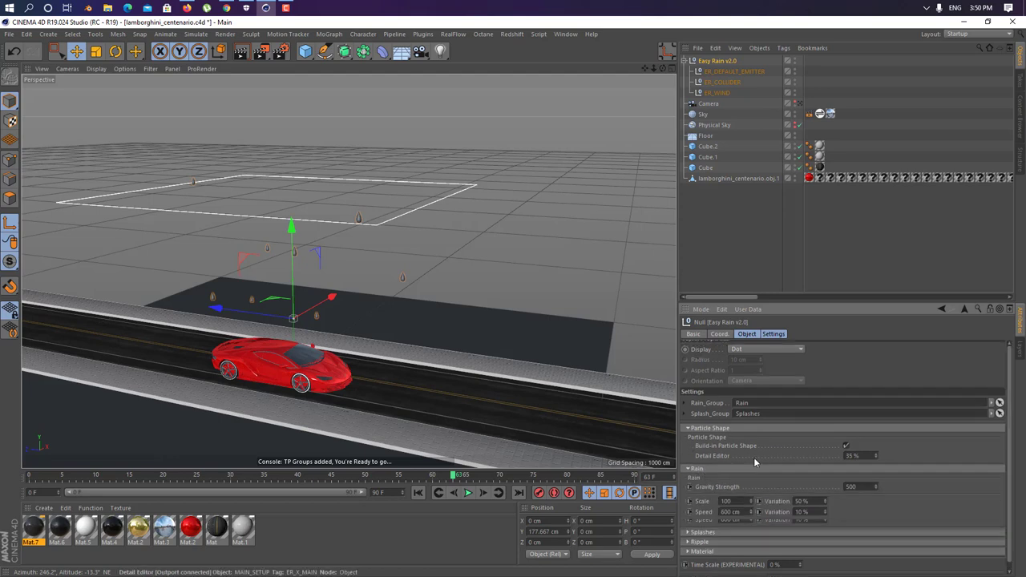
pyautogui.click(738, 501)
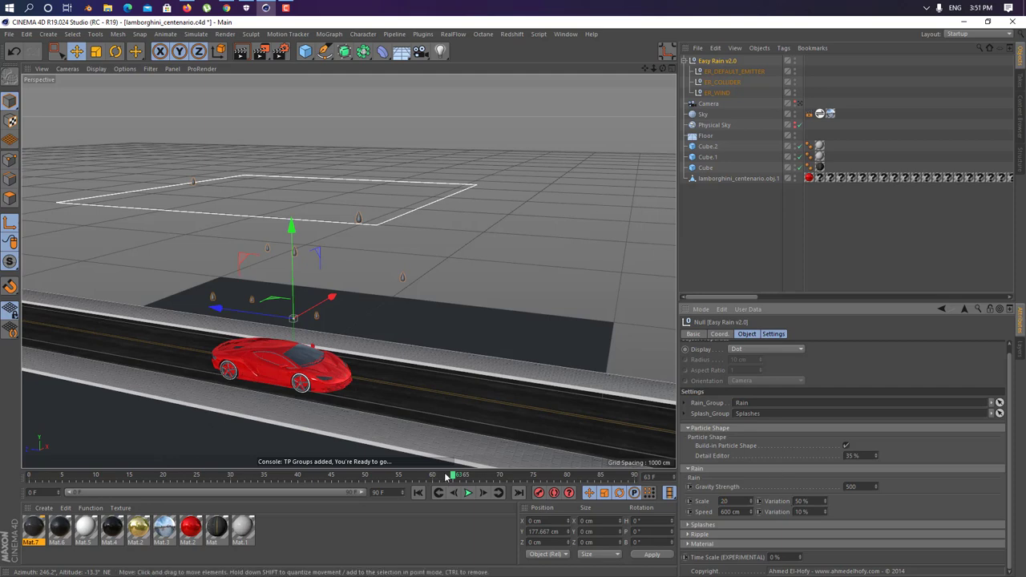
# - Replay the rain from the start, stop at frame 43, and move in toward the water drop
pyautogui.click(418, 492)
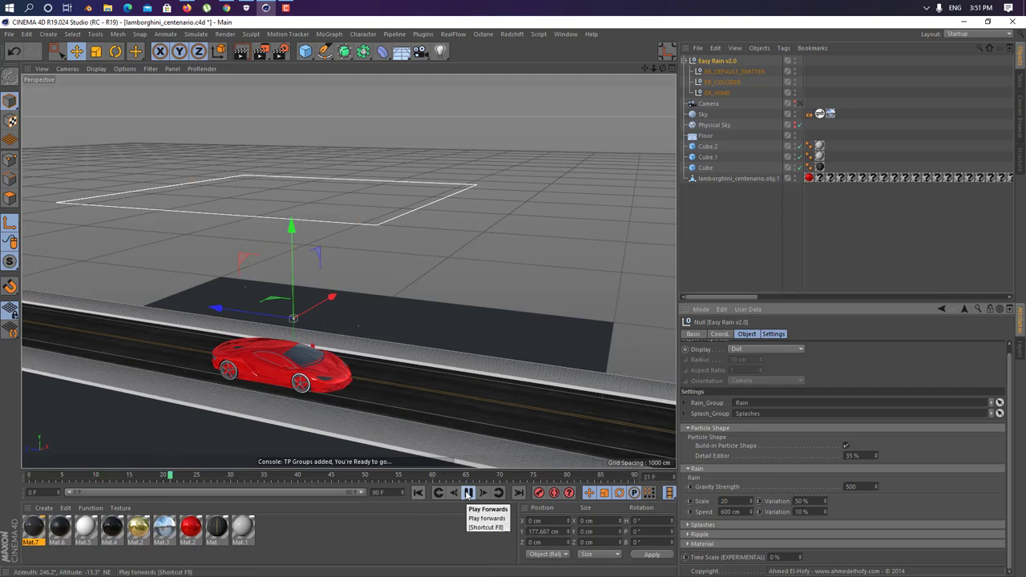
pyautogui.click(468, 492)
pyautogui.keyDown('alt'); pyautogui.moveTo(319, 293); pyautogui.dragTo(116, 252); pyautogui.keyUp('alt')
pyautogui.keyDown('alt'); pyautogui.moveTo(116, 254); pyautogui.dragTo(265, 294, button='right'); pyautogui.keyUp('alt')
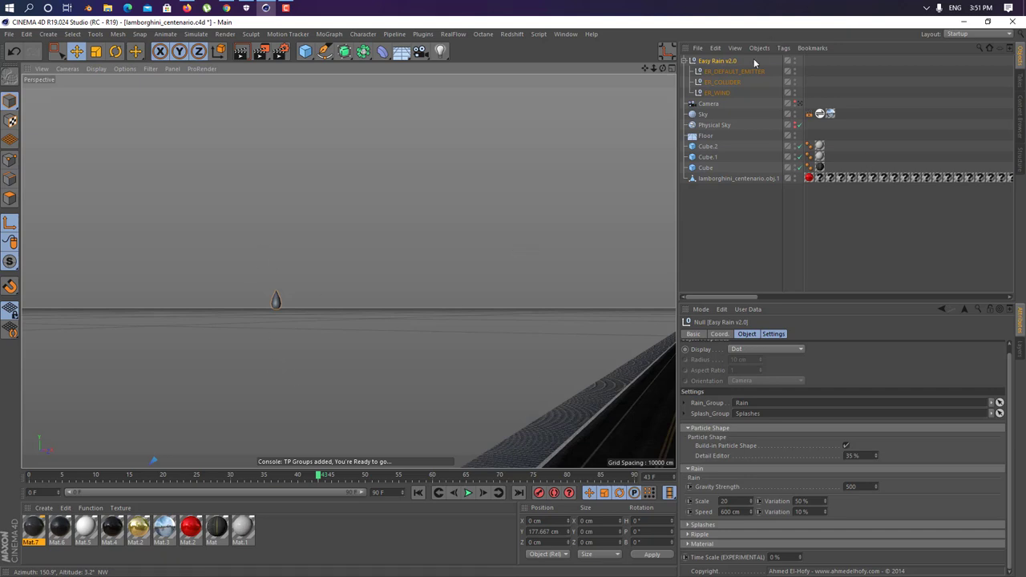
# - In the Layer manager, enable the AH layer's Manager visibility and unlock it
pyautogui.click(1020, 352)
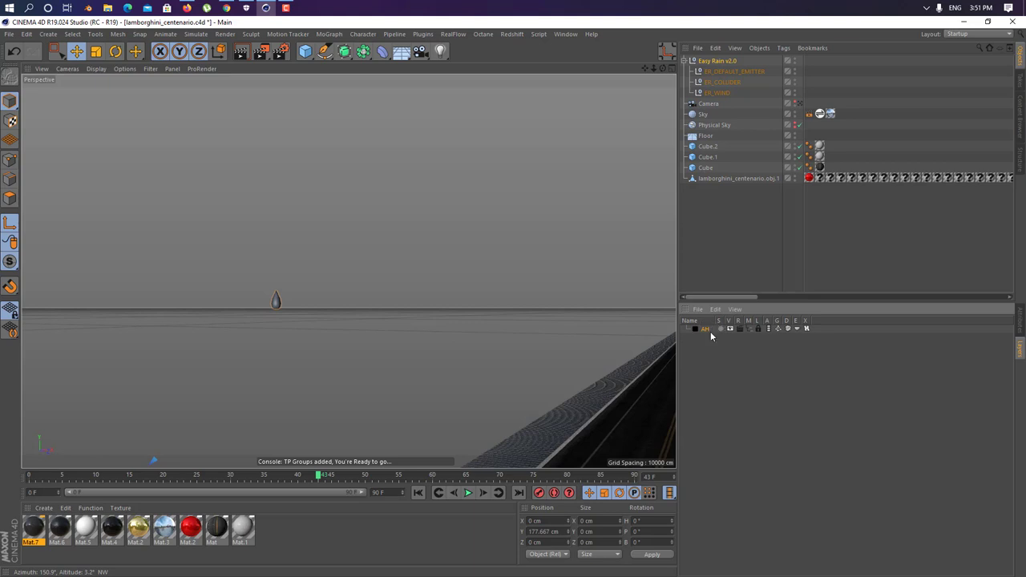
pyautogui.click(751, 329)
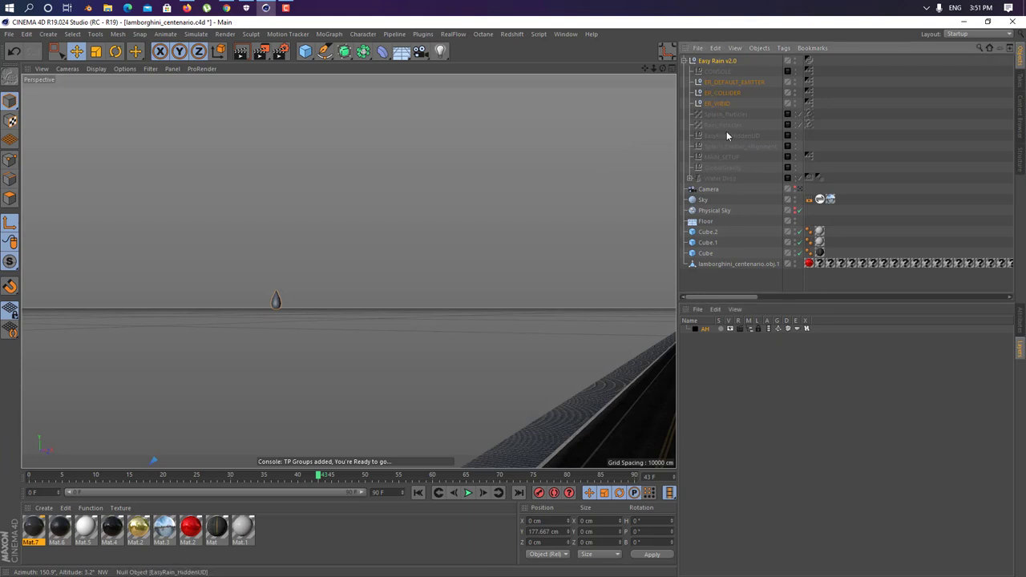
pyautogui.click(757, 328)
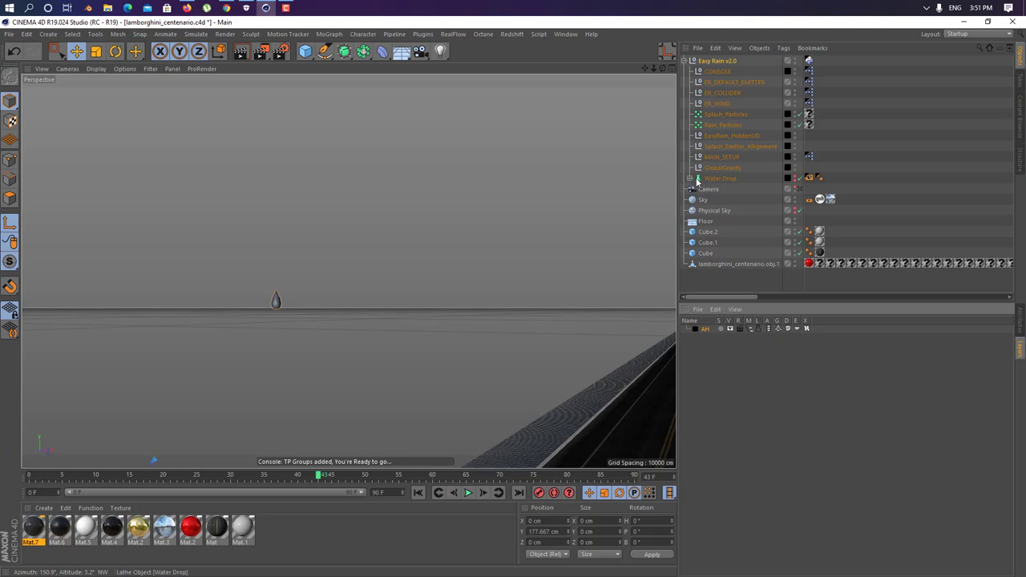
# - Expand Water Drop to show its Spline and move it out of the Easy Rain group
pyautogui.click(726, 179)
pyautogui.click(690, 178)
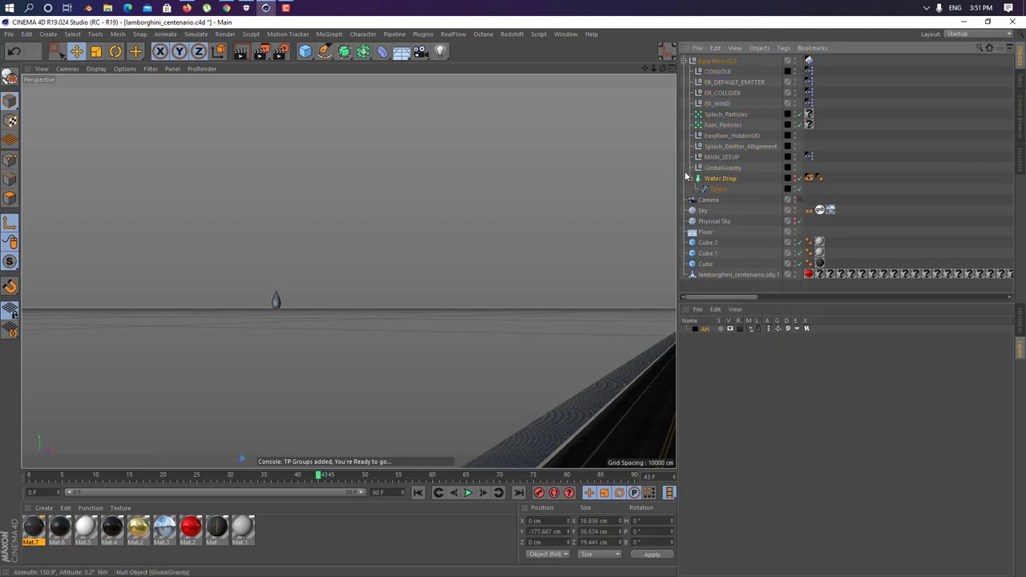
pyautogui.moveTo(686, 199); pyautogui.dragTo(686, 200)
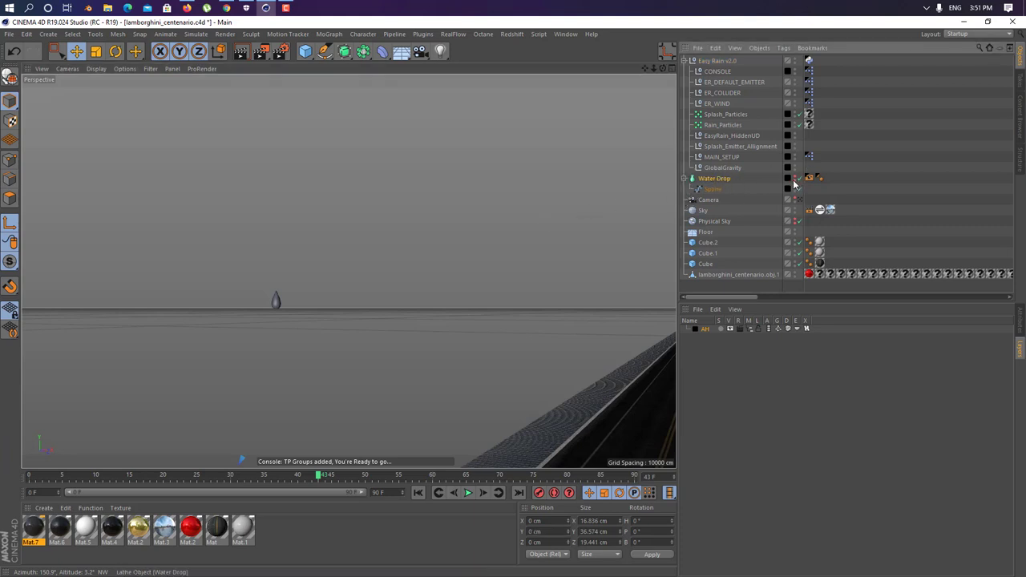
# - Frame the Water Drop and move it up along Y above the car
pyautogui.press('o')
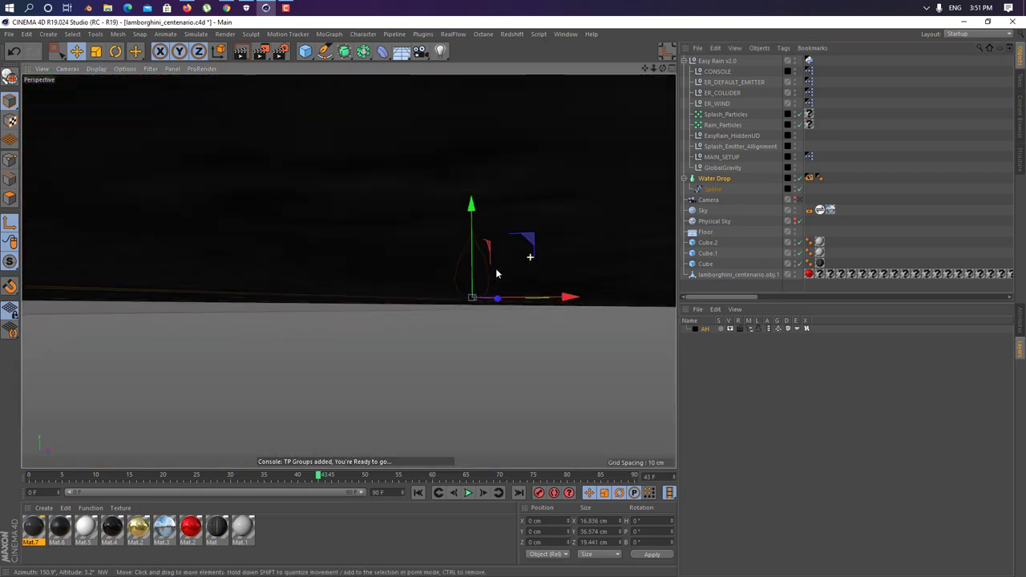
pyautogui.keyDown('alt'); pyautogui.moveTo(497, 275); pyautogui.dragTo(454, 332); pyautogui.keyUp('alt')
pyautogui.scroll(-5, 454, 332)
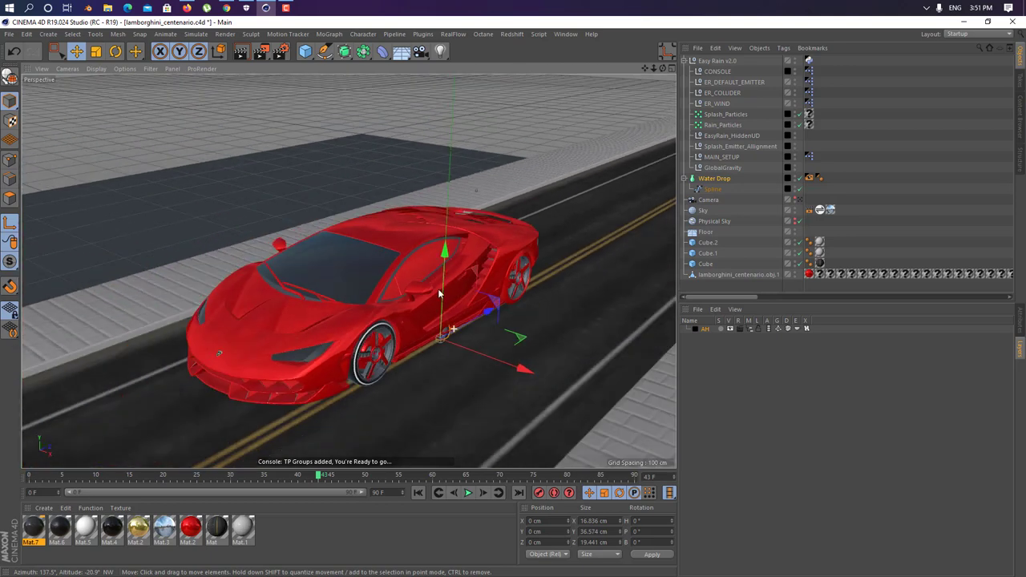
pyautogui.moveTo(444, 261); pyautogui.dragTo(474, 115)
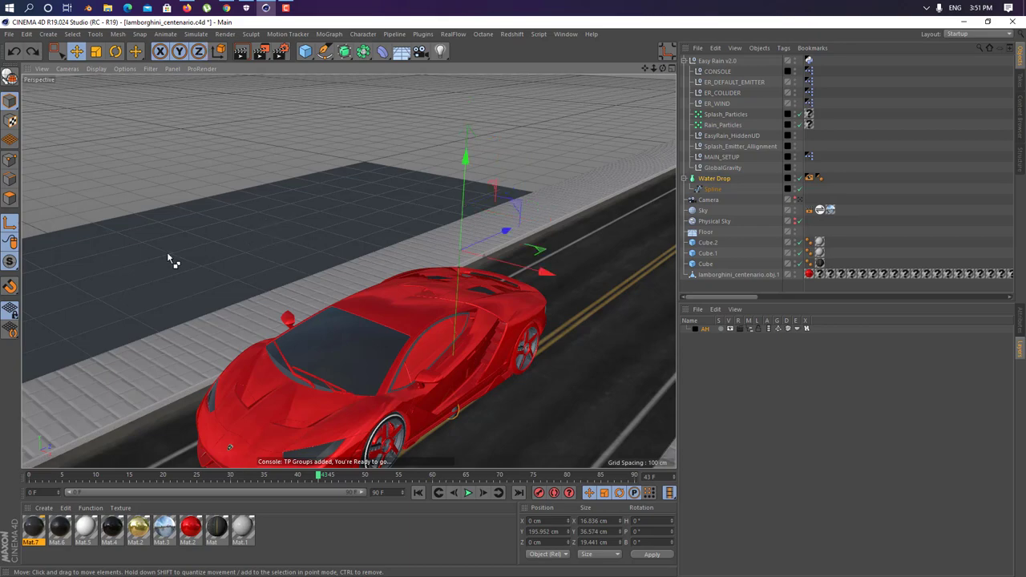
pyautogui.hotkey('ctrl', 'z')
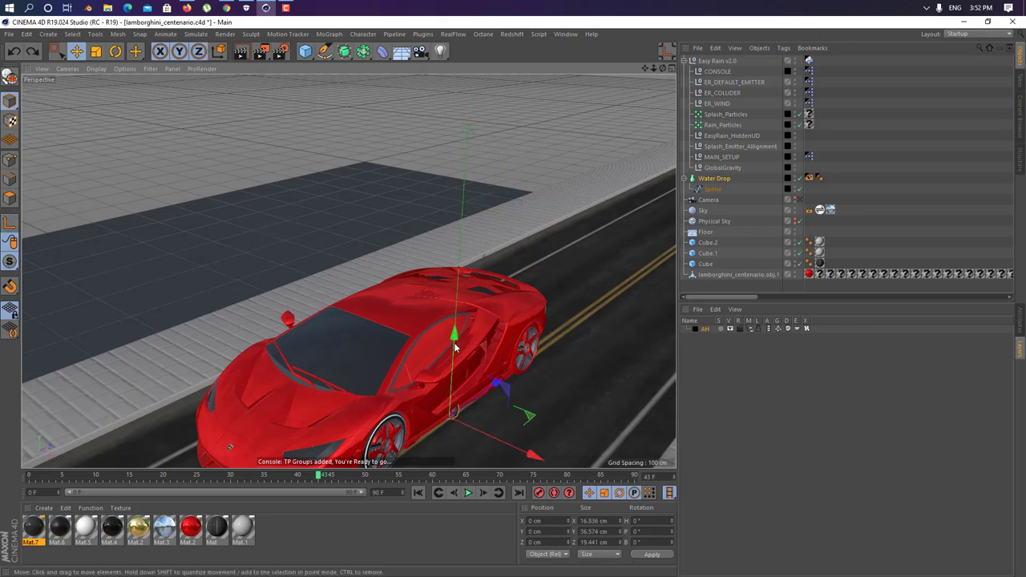
pyautogui.moveTo(455, 347); pyautogui.dragTo(545, 211)
pyautogui.keyDown('alt'); pyautogui.moveTo(423, 252); pyautogui.dragTo(566, 227); pyautogui.keyUp('alt')
pyautogui.hotkey('ctrl', 'shift', 'z')
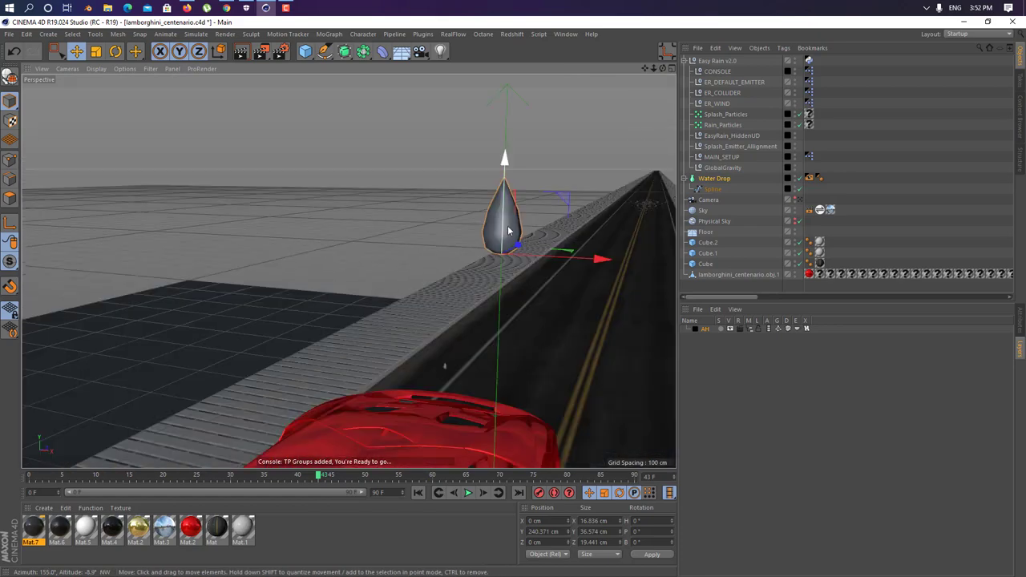
# - Stretch the Water Drop along Y to about 70.962 cm tall, keeping its Spline underneath
pyautogui.press('t')
pyautogui.moveTo(504, 157); pyautogui.dragTo(488, 256)
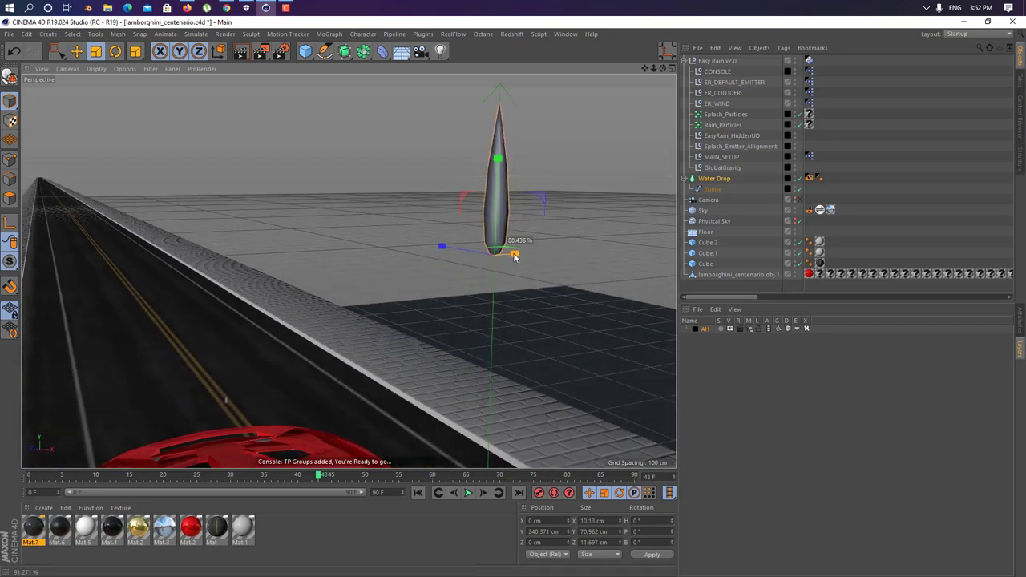
pyautogui.moveTo(700, 187); pyautogui.dragTo(733, 179)
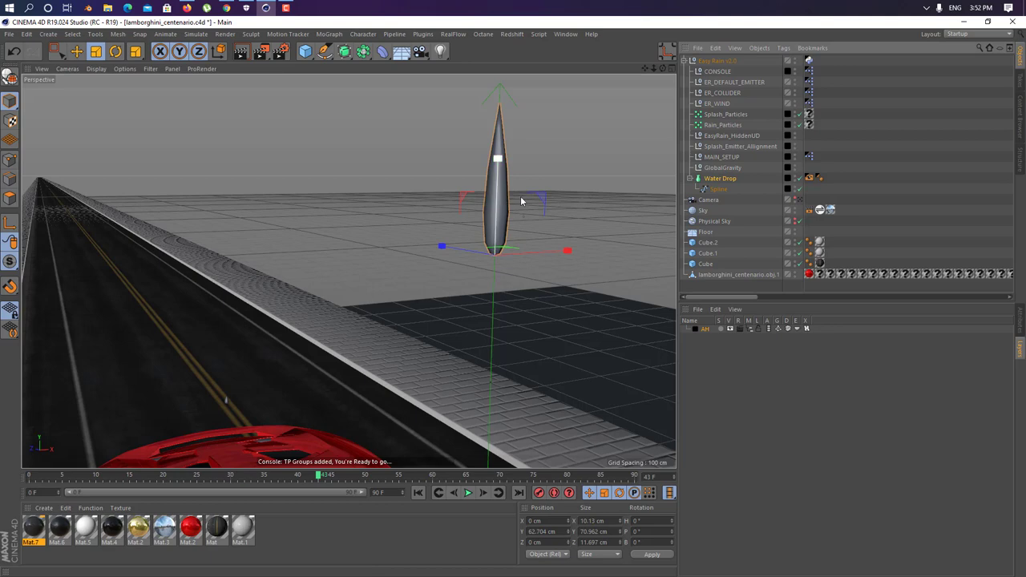
# - Rewind to the first frame and preview the rain, pausing at frame 20
pyautogui.click(418, 492)
pyautogui.scroll(-5, 381, 383)
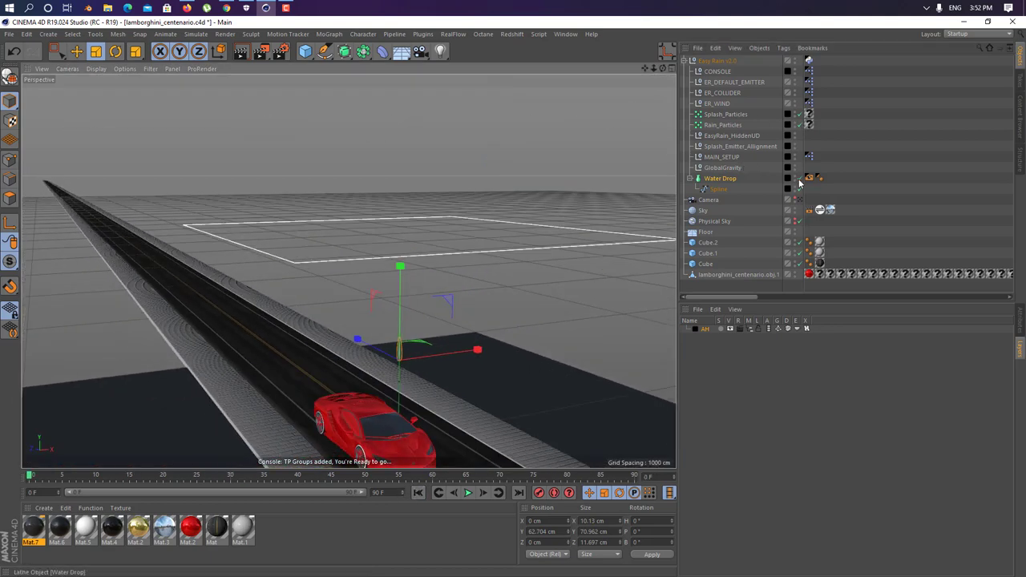
pyautogui.keyDown('alt'); pyautogui.moveTo(467, 293); pyautogui.dragTo(419, 408); pyautogui.keyUp('alt')
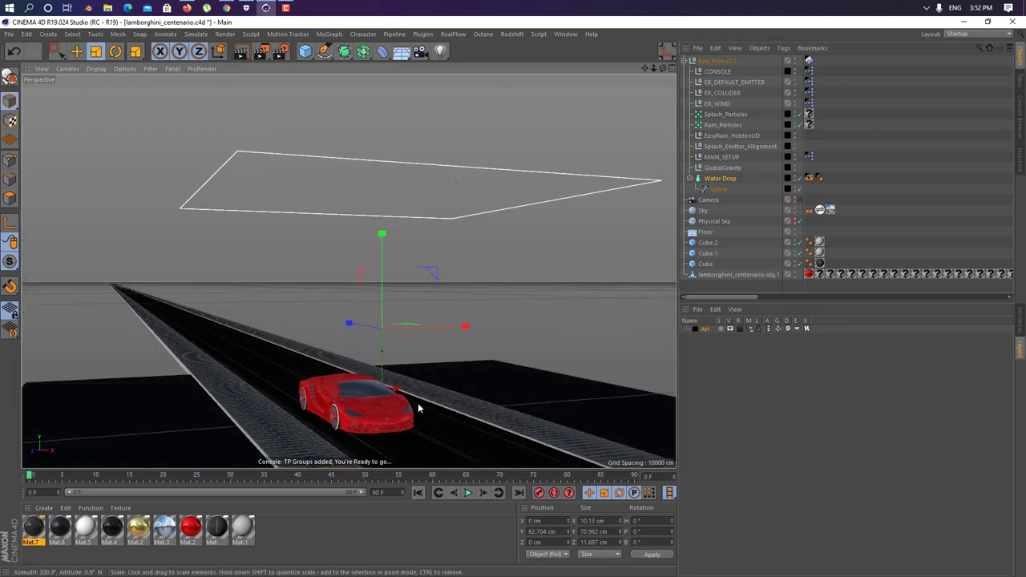
pyautogui.click(470, 493)
pyautogui.click(470, 493)
pyautogui.scroll(3, 265, 275)
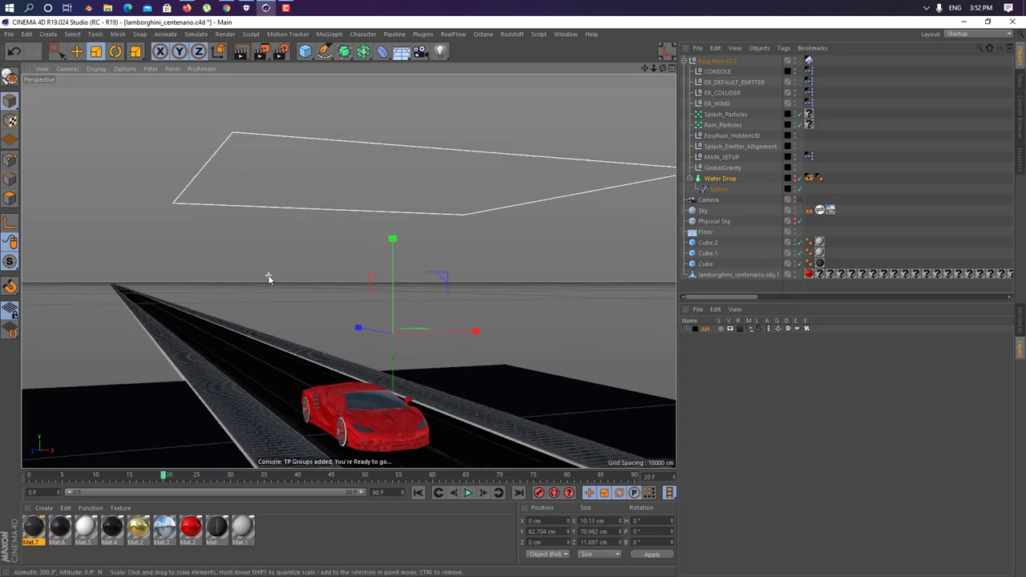
pyautogui.scroll(3, 262, 297)
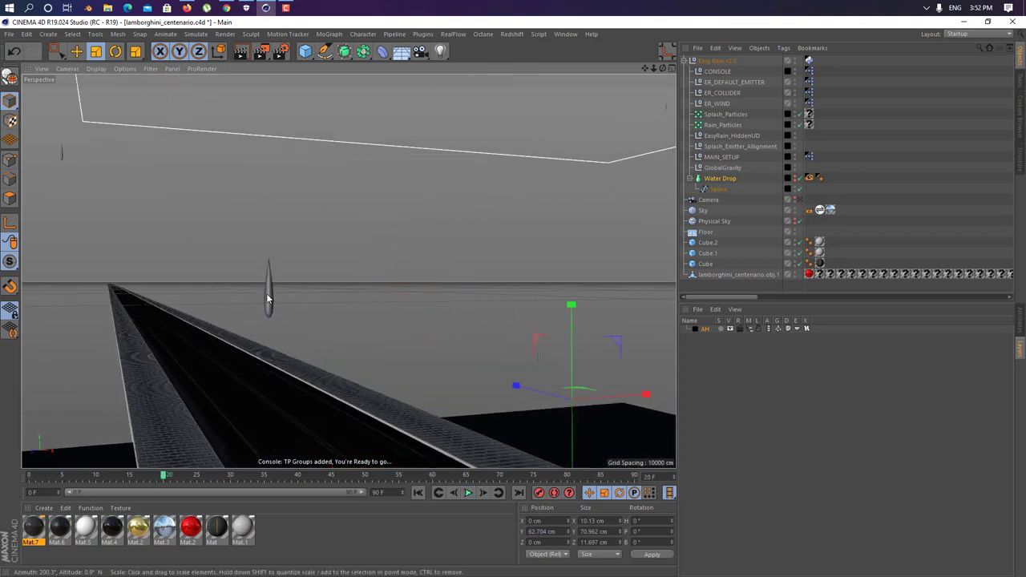
# - Look through the scene camera and play the rain up to frame 52
pyautogui.click(286, 8)
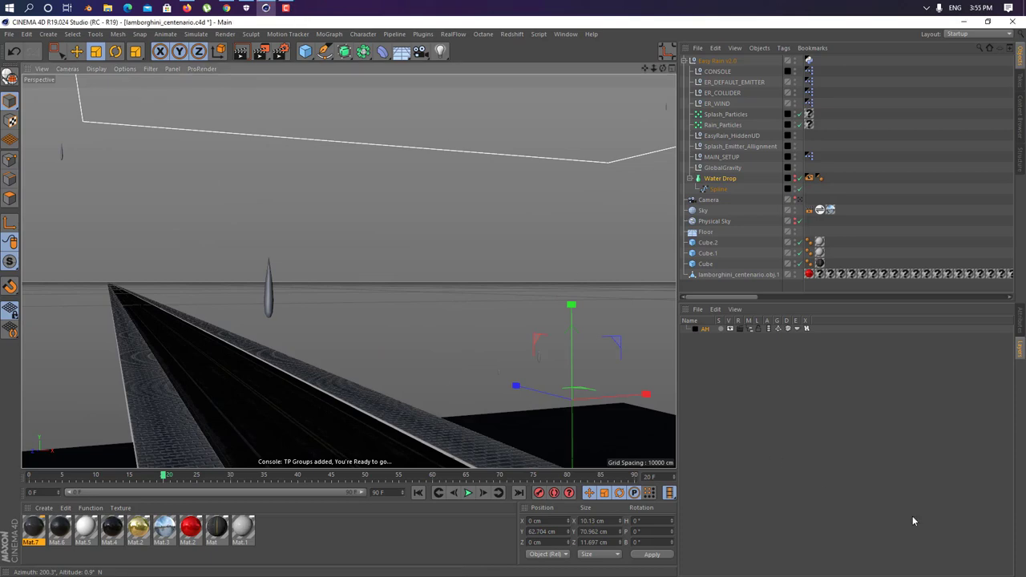
pyautogui.scroll(-6, 99, 338)
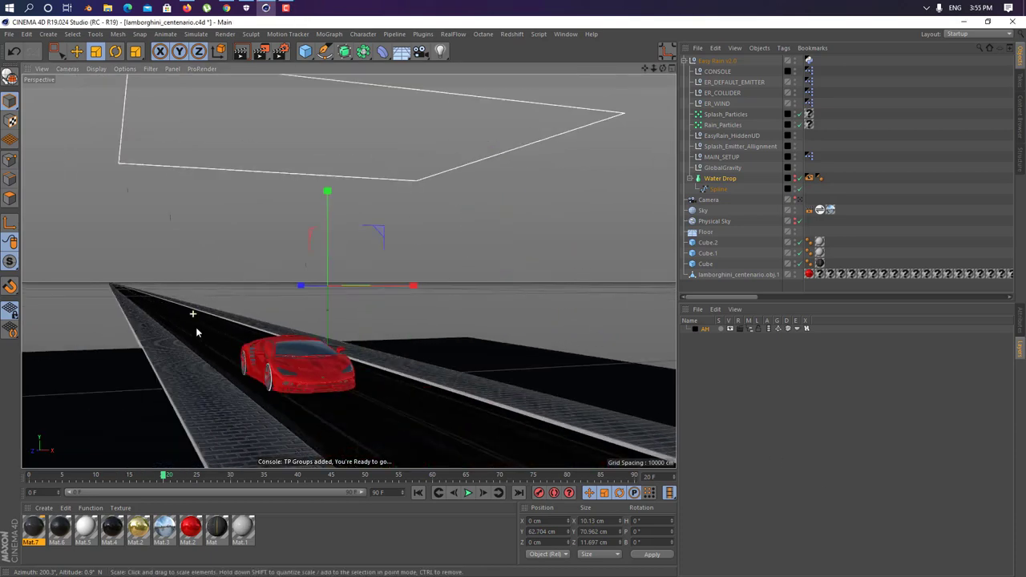
pyautogui.scroll(-2, 217, 309)
pyautogui.moveTo(182, 278)
pyautogui.keyDown('alt'); pyautogui.mouseDown()
pyautogui.moveTo(187, 292)
pyautogui.moveTo(180, 280)
pyautogui.mouseUp(); pyautogui.keyUp('alt')
pyautogui.click(799, 199)
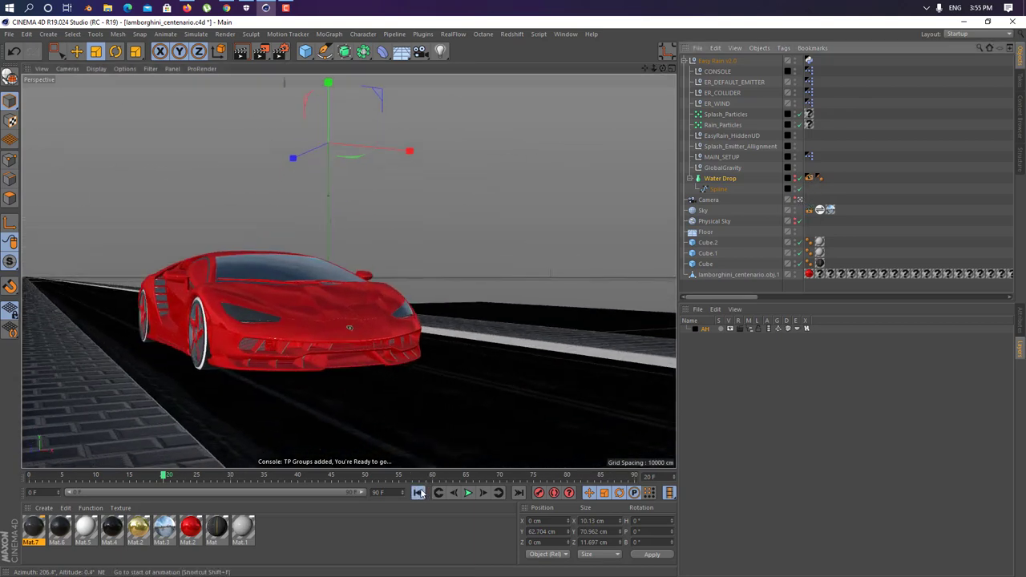
pyautogui.click(469, 493)
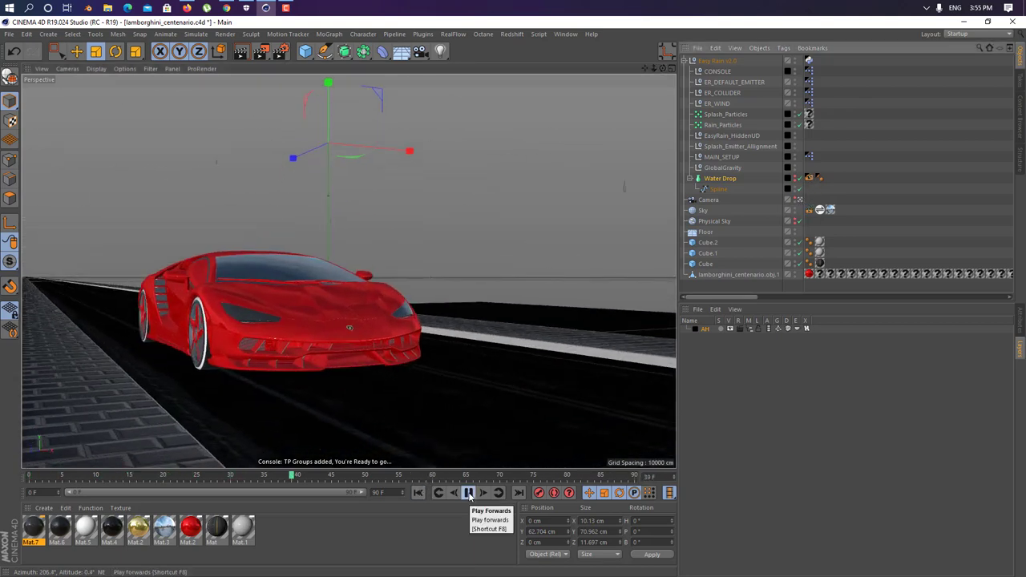
pyautogui.click(469, 493)
# - Turn off the AH layer's Manager toggle to hide Easy Rain's helper objects
pyautogui.click(718, 61)
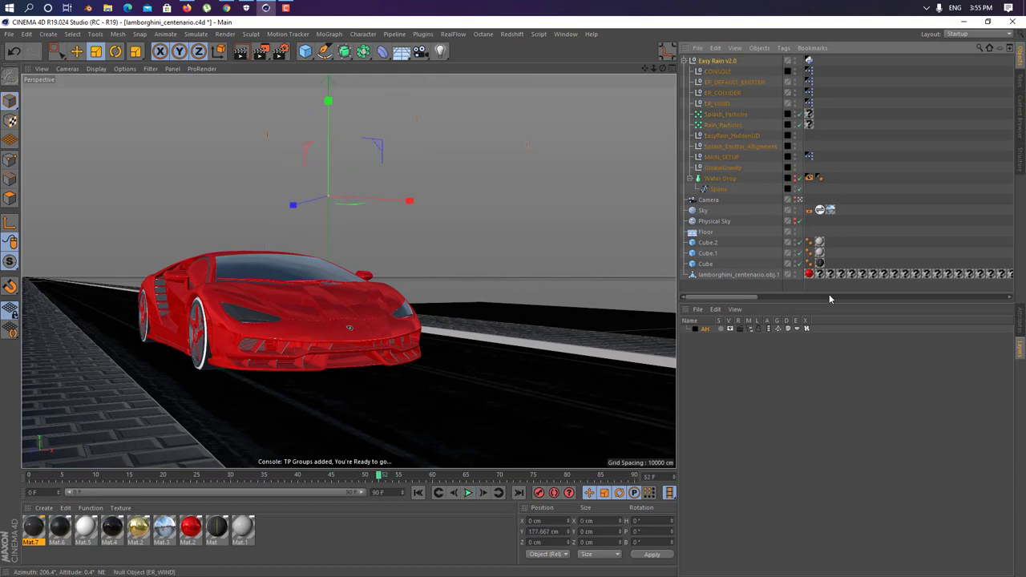
pyautogui.click(1021, 322)
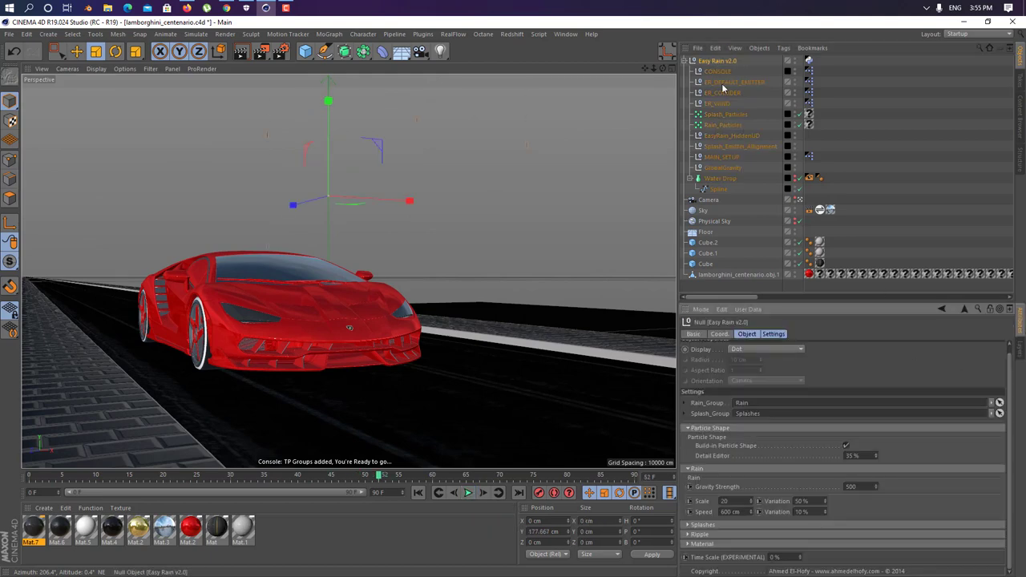
pyautogui.click(1017, 354)
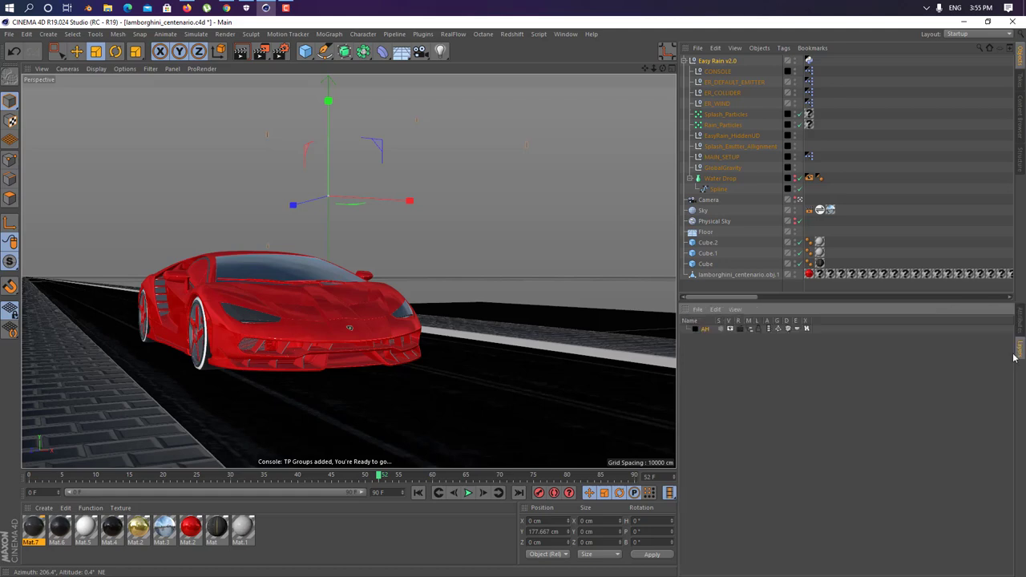
pyautogui.click(750, 330)
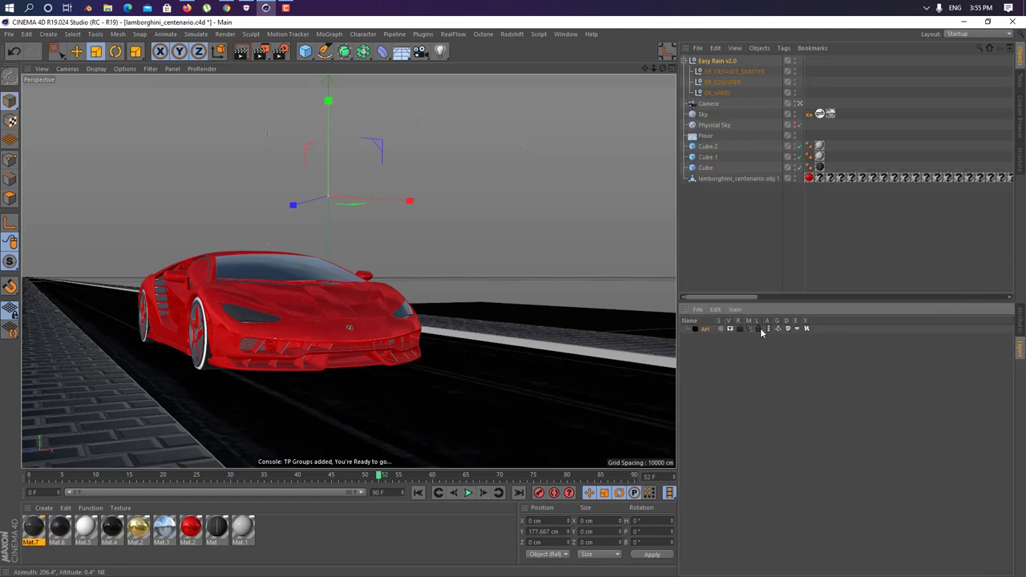
# - Set ER_DEFAULT_EMITTER's Rain Birthrate to 500
pyautogui.click(728, 74)
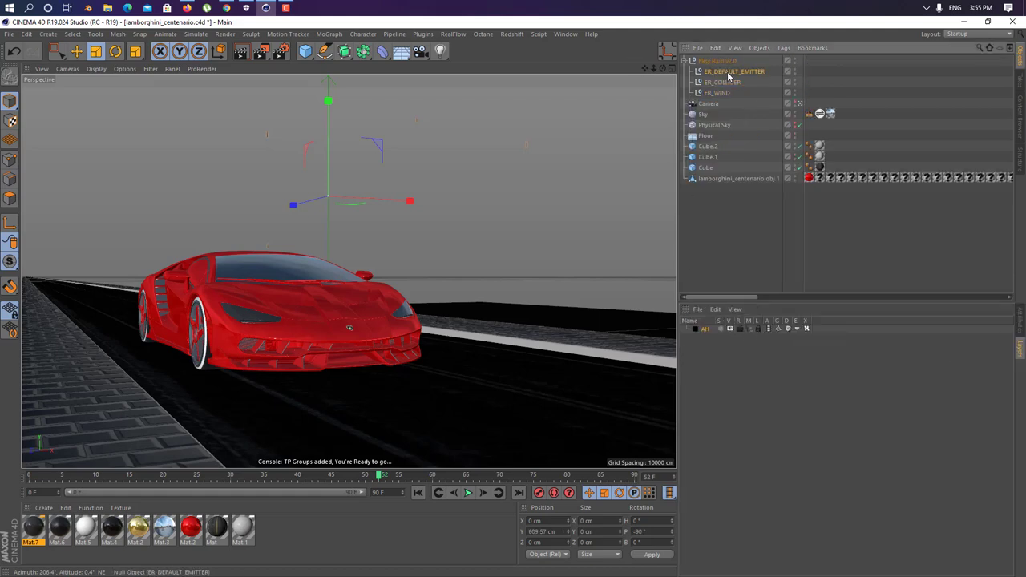
pyautogui.click(1021, 315)
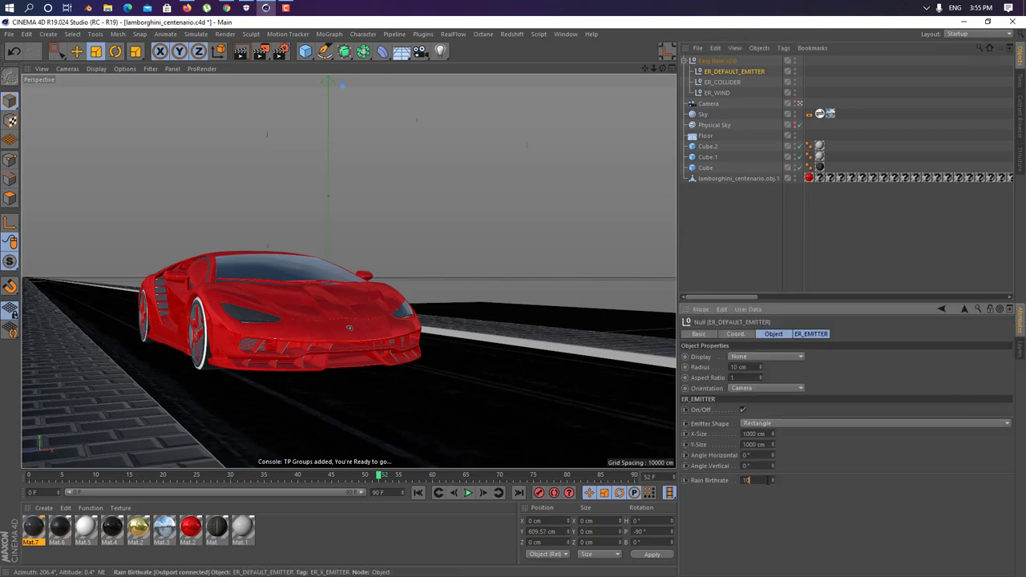
pyautogui.press('Return')
pyautogui.write('0')
pyautogui.press('Return')
pyautogui.click(767, 480)
pyautogui.write('5')
pyautogui.click(417, 492)
# - Replay the rain from the start and stop at frame 47 to inspect the denser rain
pyautogui.click(468, 493)
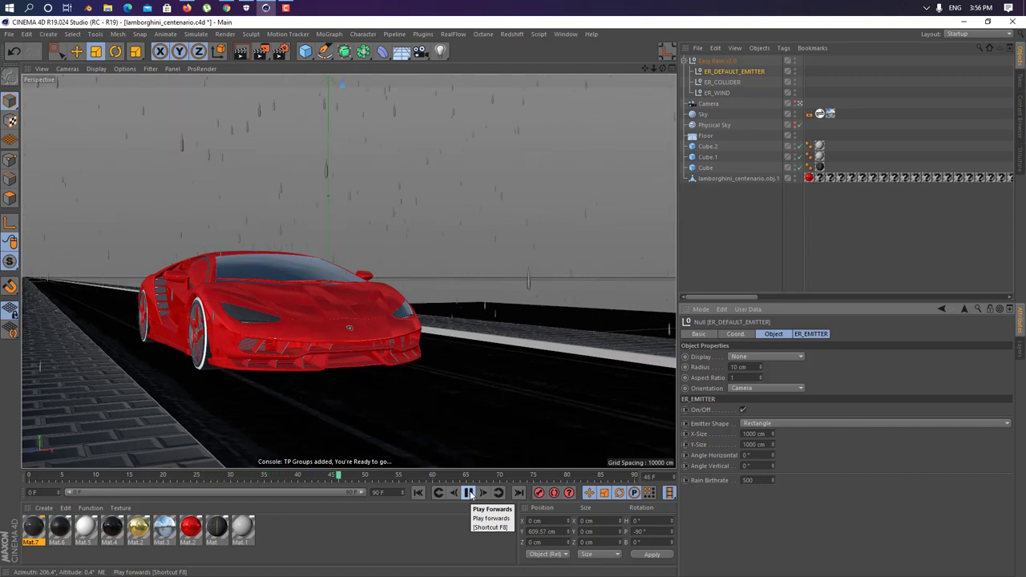
pyautogui.click(470, 493)
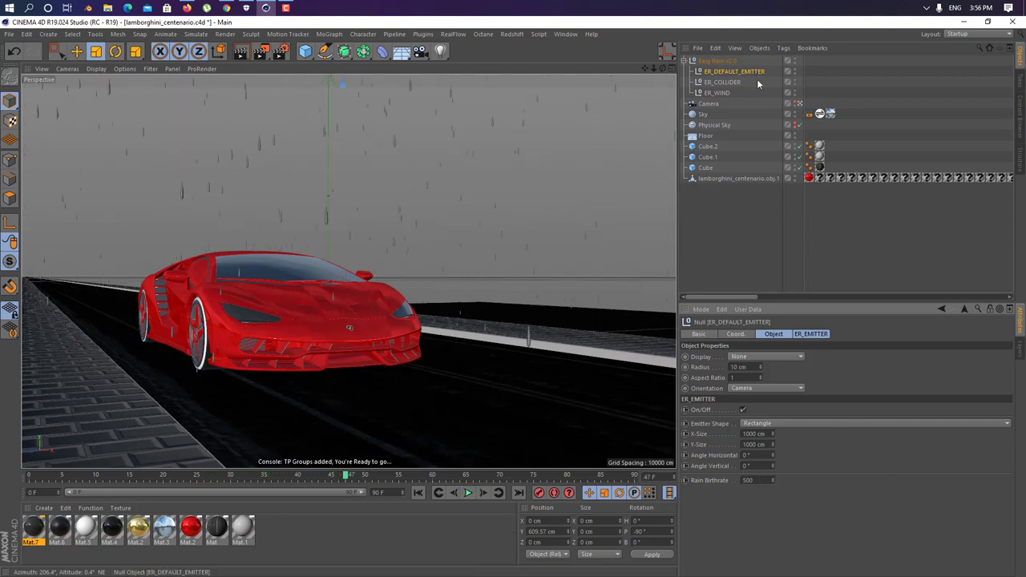
pyautogui.click(716, 93)
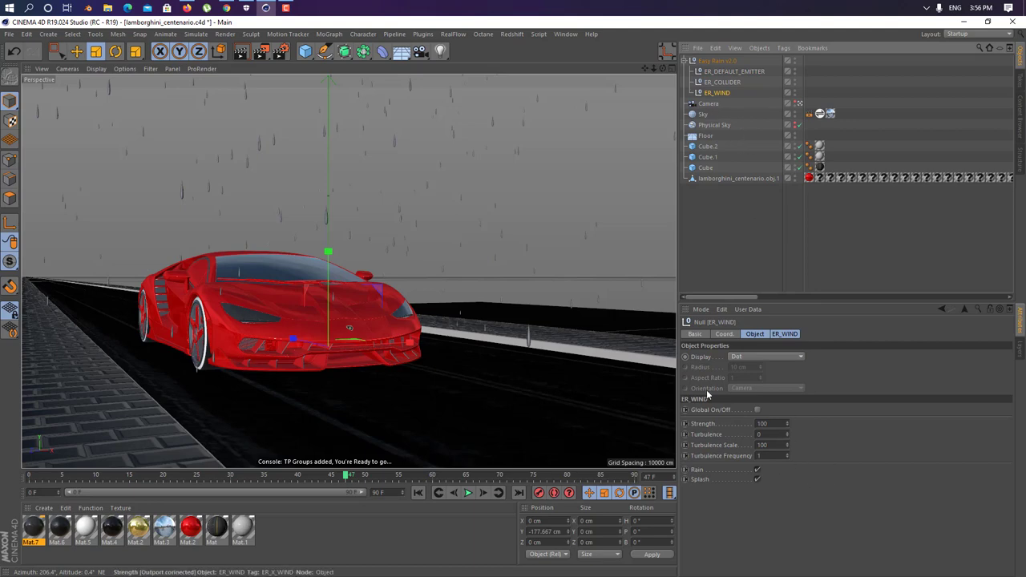
# - Tick ER_WIND's Global On/Off and preview the rain from the start
pyautogui.click(757, 410)
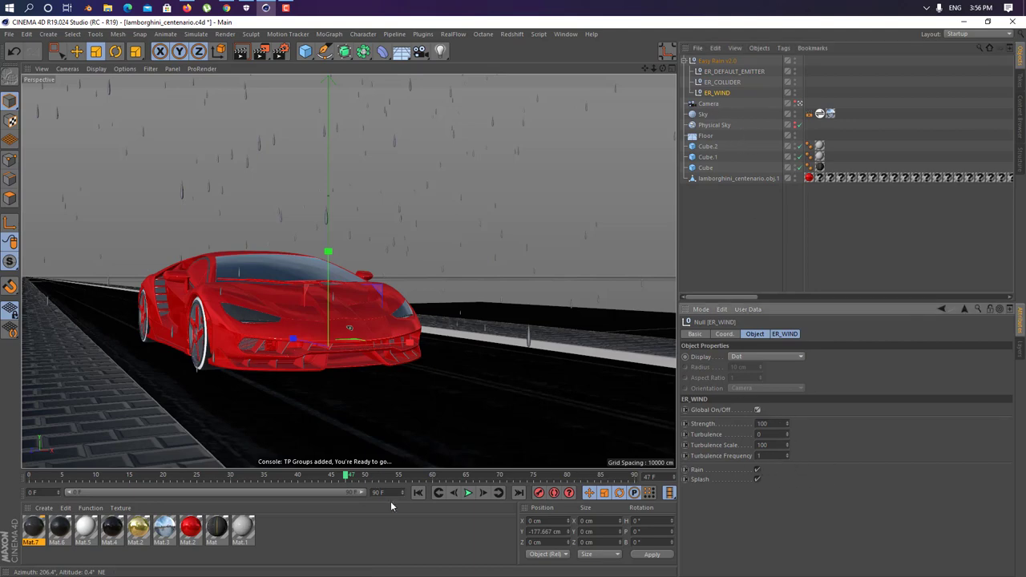
pyautogui.click(418, 493)
pyautogui.click(469, 493)
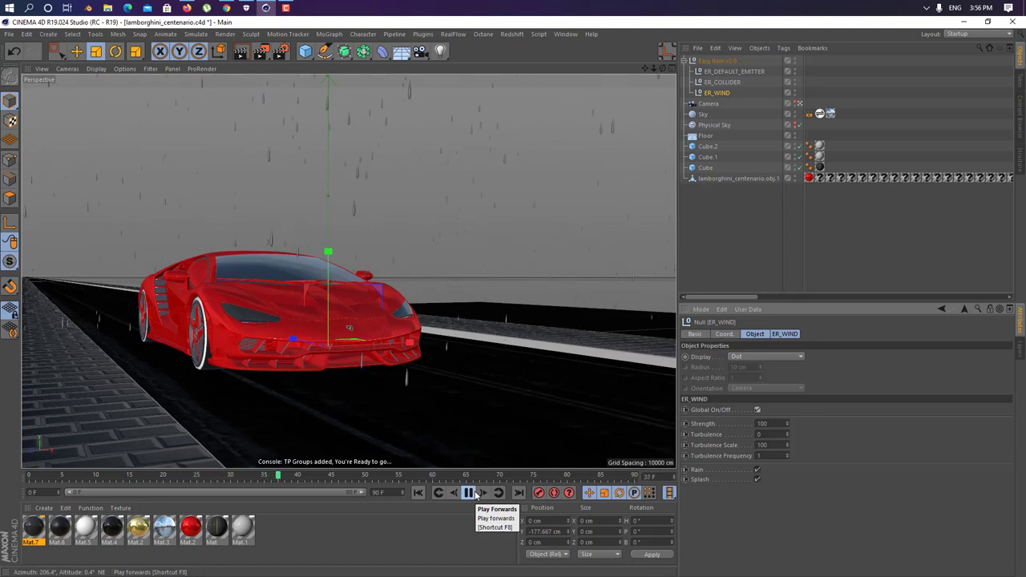
pyautogui.click(469, 493)
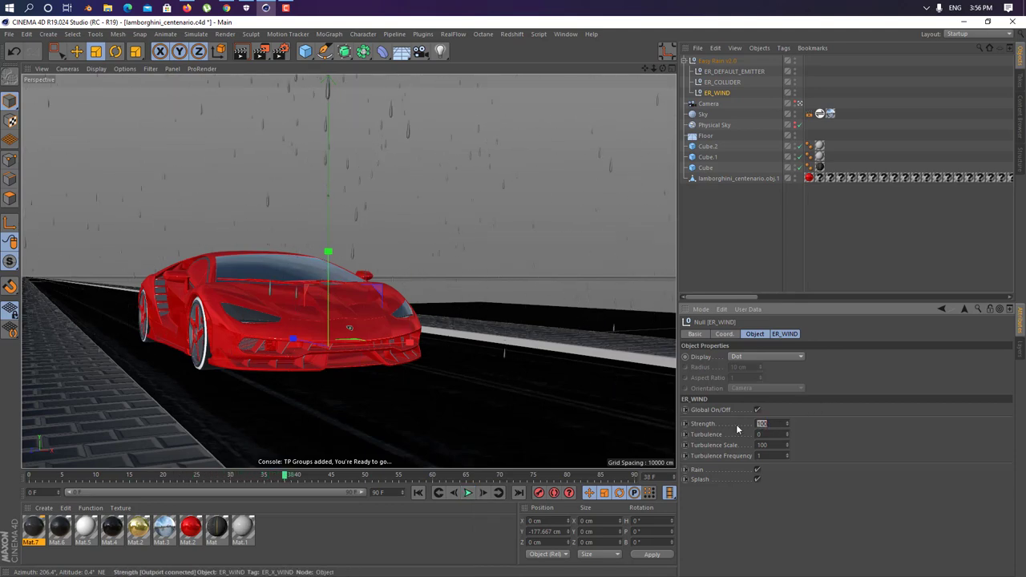
# - Set the wind Strength to 1000 and replay the windblown rain to frame 56
pyautogui.write('0')
pyautogui.press('Return')
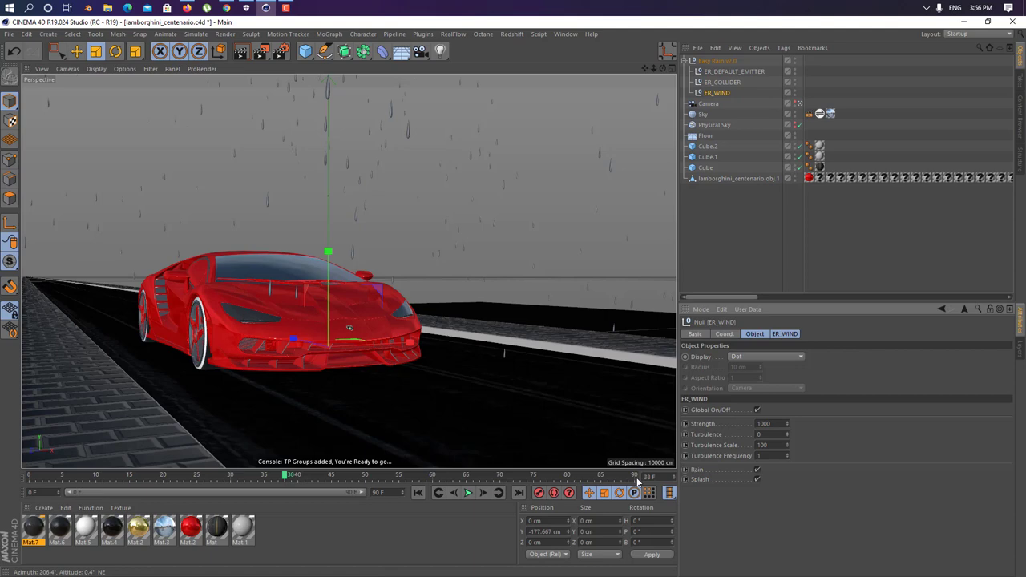
pyautogui.click(419, 493)
pyautogui.click(468, 493)
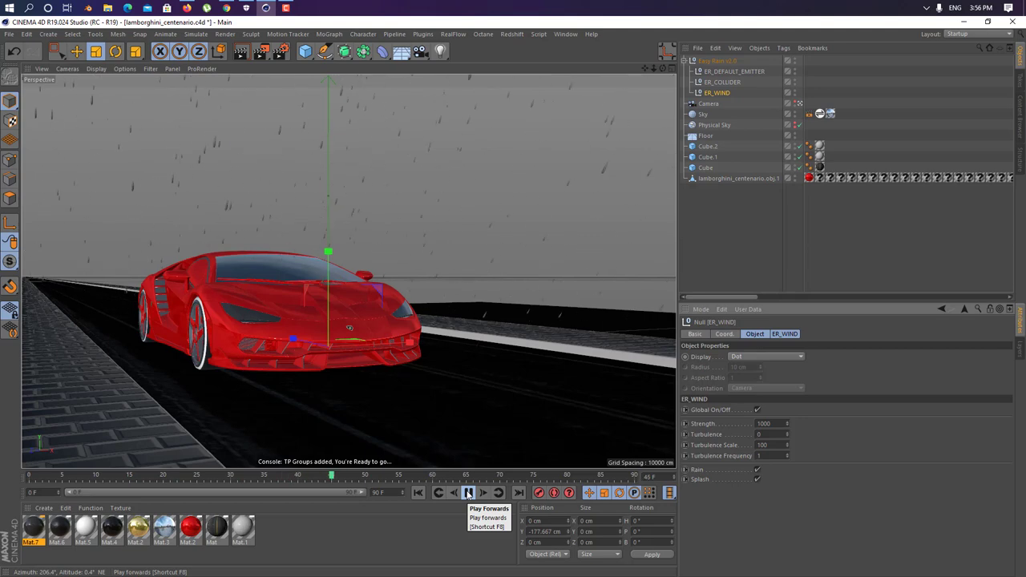
pyautogui.press('F7')
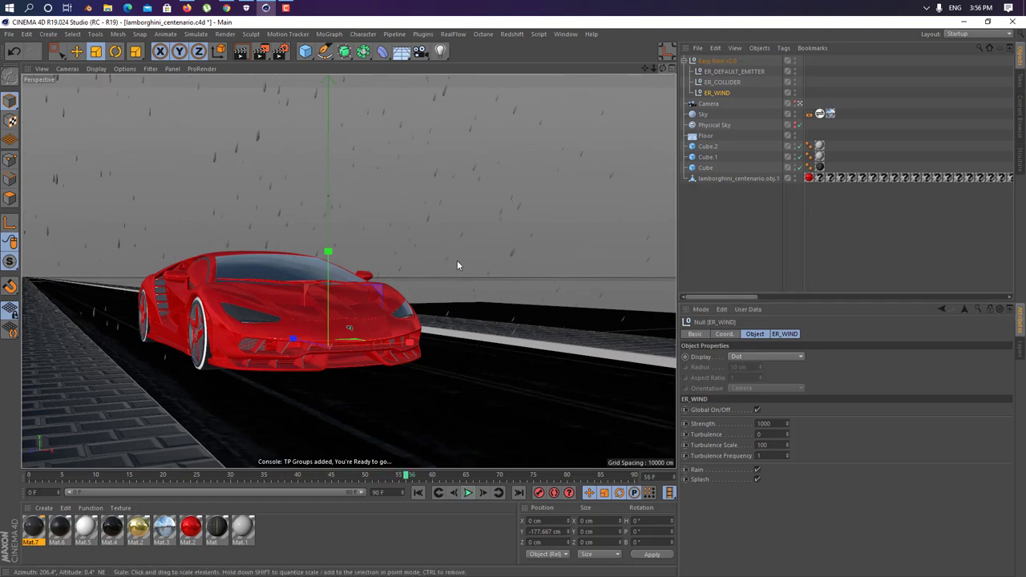
pyautogui.middleClick(458, 261)
# - Set ER_DEFAULT_EMITTER's Y-Size to 10000 cm, rewind to the start, and view through the scene camera
pyautogui.middleClick(254, 231)
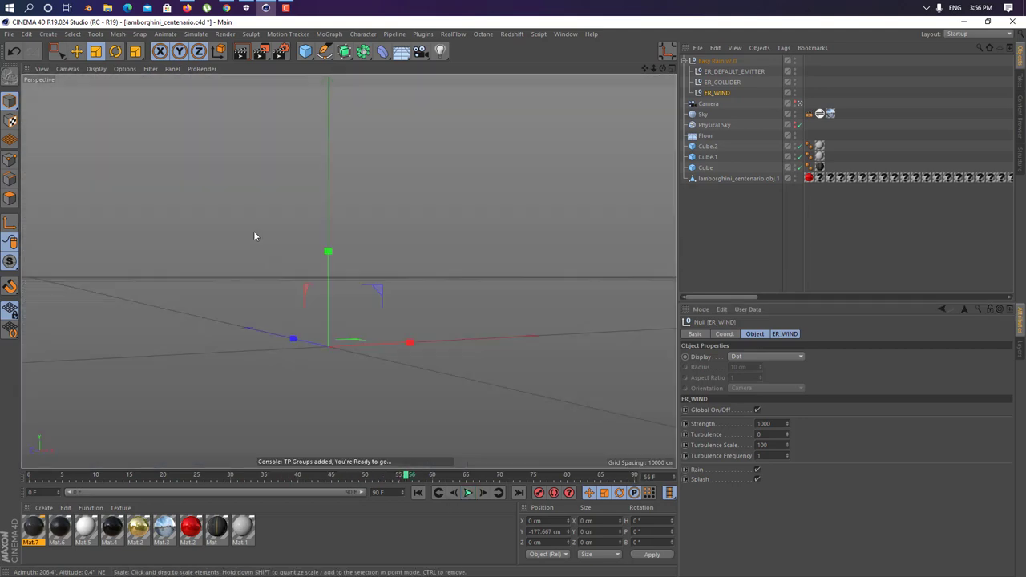
pyautogui.keyDown('alt'); pyautogui.moveTo(469, 200); pyautogui.dragTo(507, 241); pyautogui.keyUp('alt')
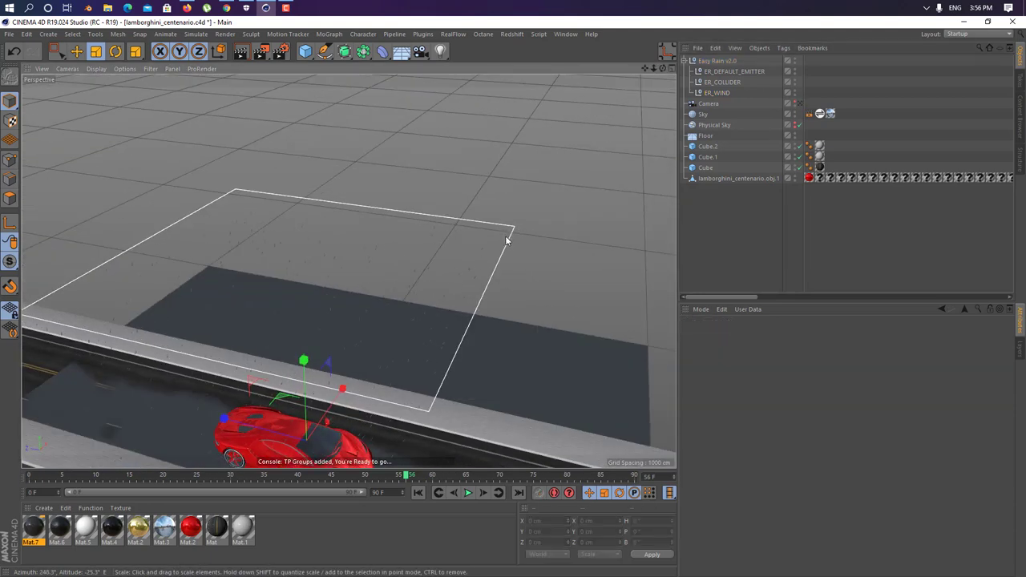
pyautogui.click(507, 239)
pyautogui.click(734, 71)
pyautogui.click(737, 335)
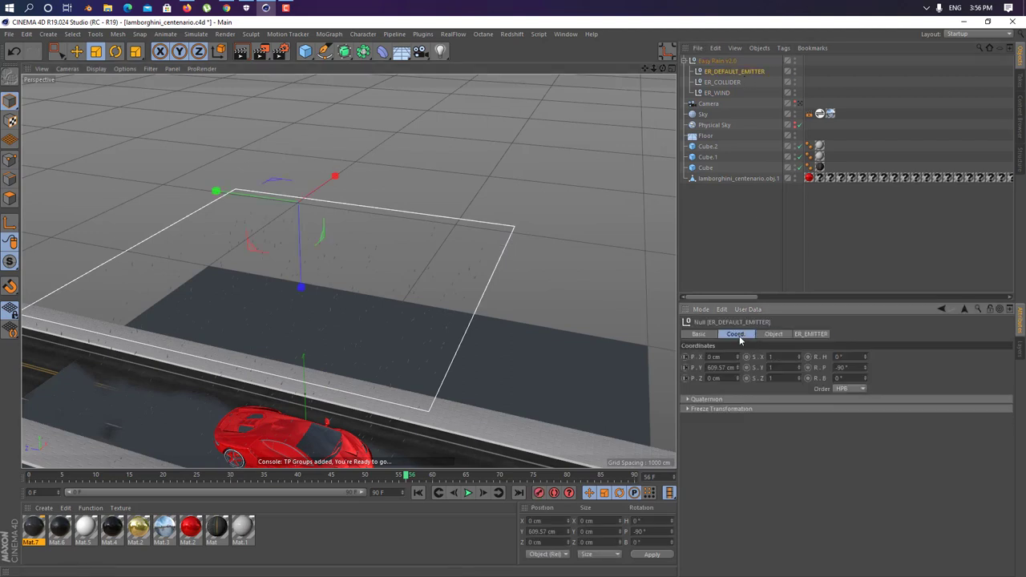
pyautogui.click(772, 334)
pyautogui.click(808, 335)
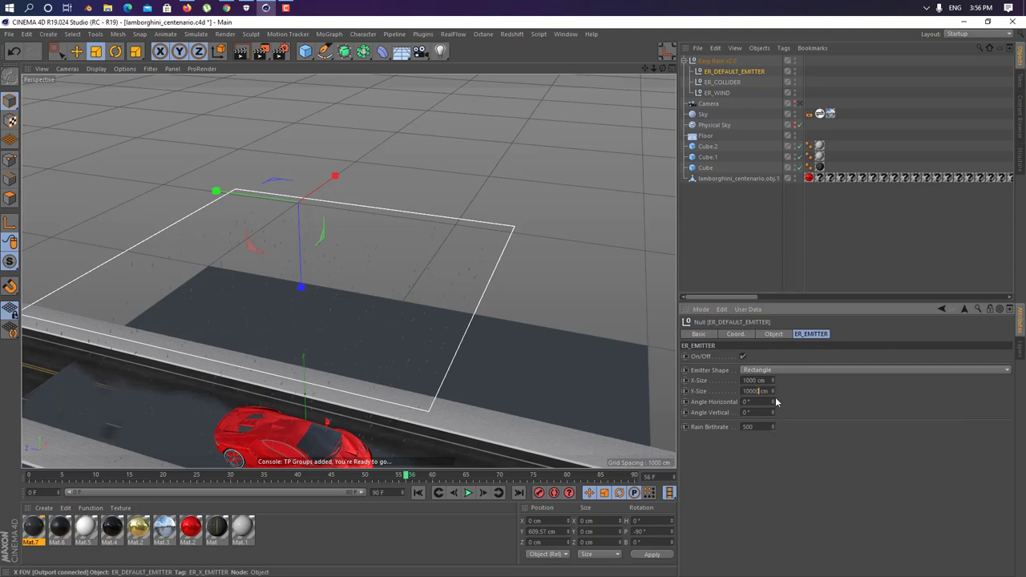
pyautogui.click(417, 492)
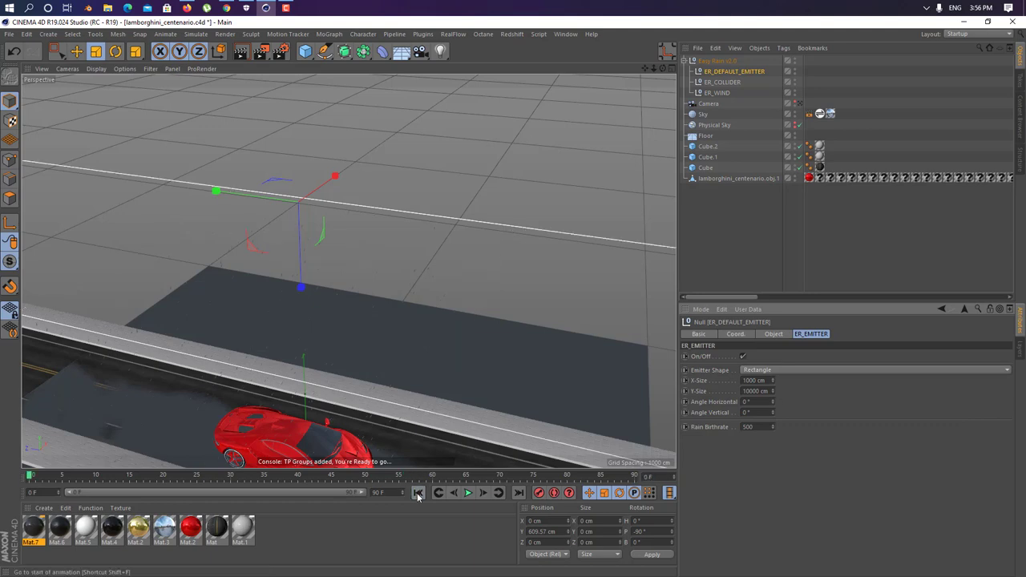
pyautogui.click(798, 104)
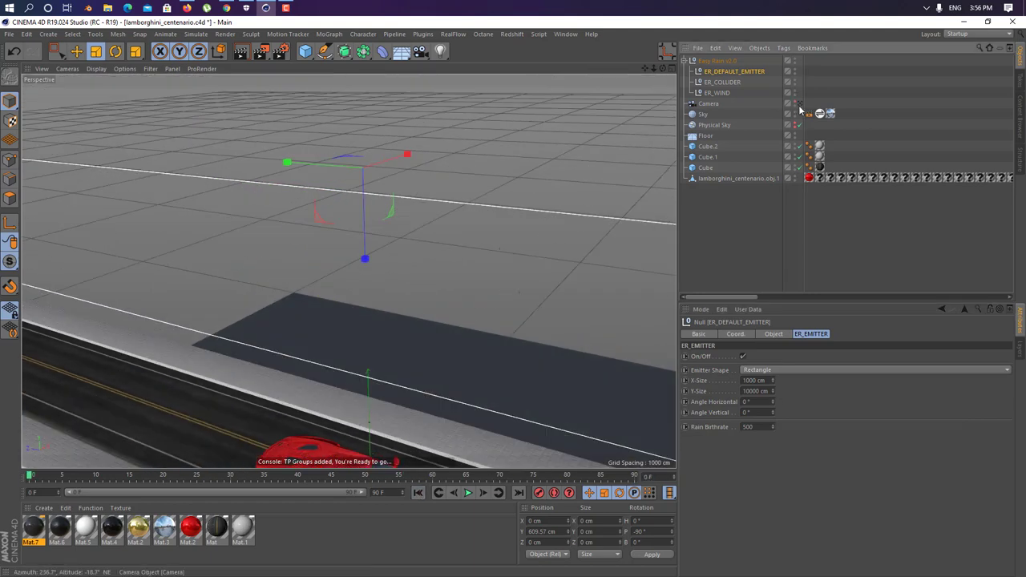
# - Render the camera view, play the rain to frame 51, and select ER_COLLIDER
pyautogui.click(247, 52)
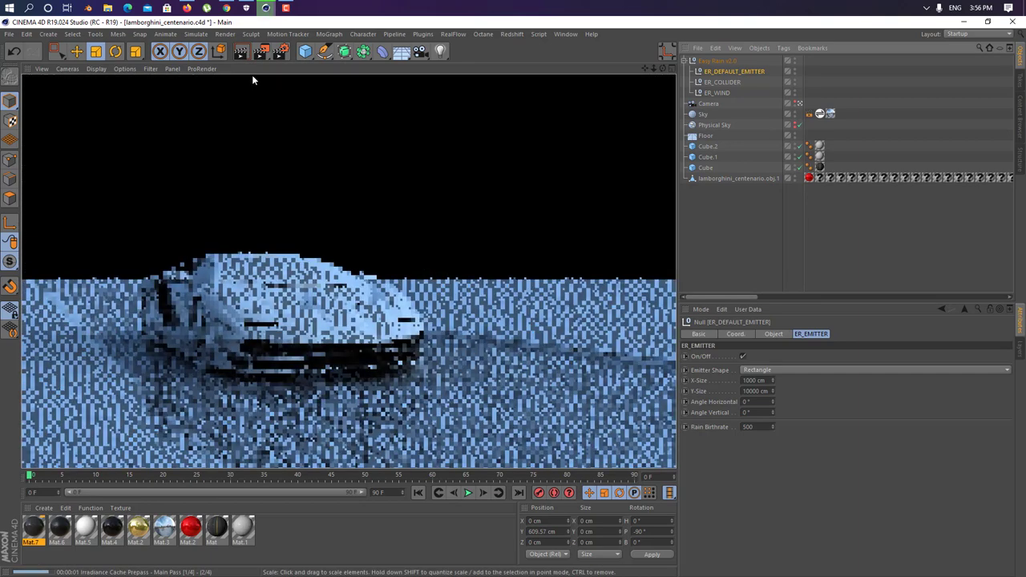
pyautogui.click(321, 182)
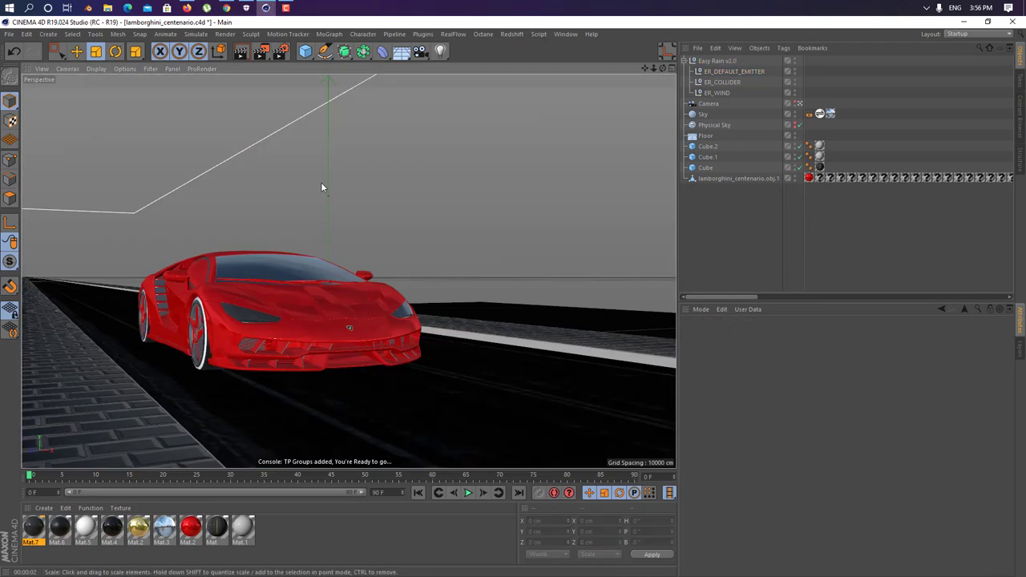
pyautogui.click(469, 496)
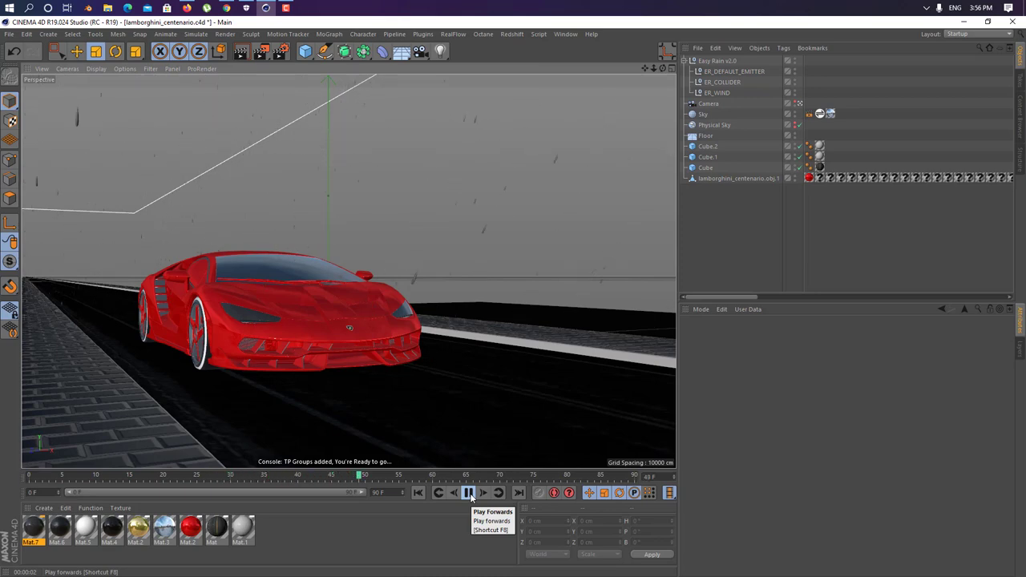
pyautogui.click(470, 493)
pyautogui.click(719, 83)
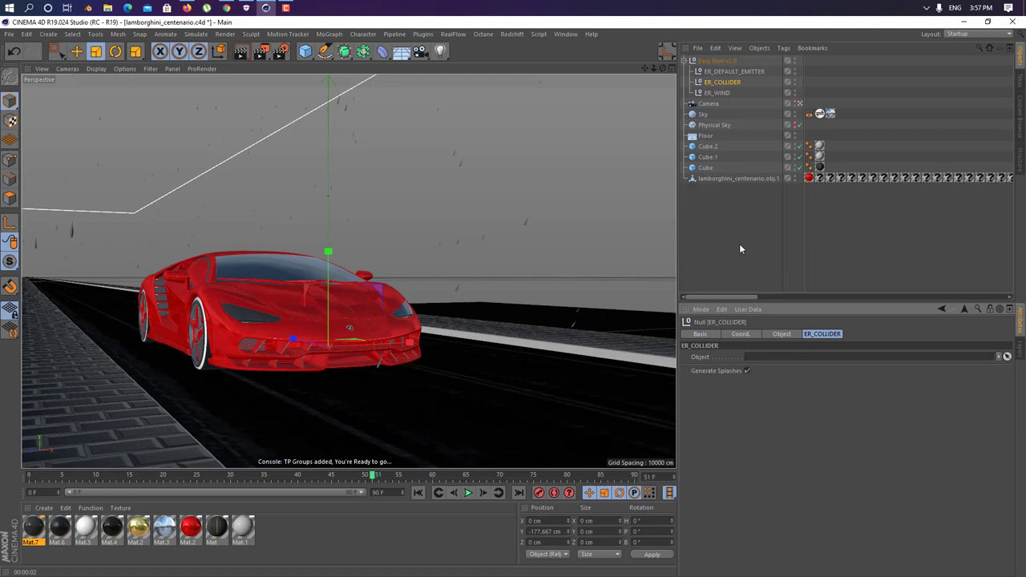
# - Make Cube, Cube.1 and Cube.2 editable and group them with the Lamborghini under a Null
pyautogui.click(707, 168)
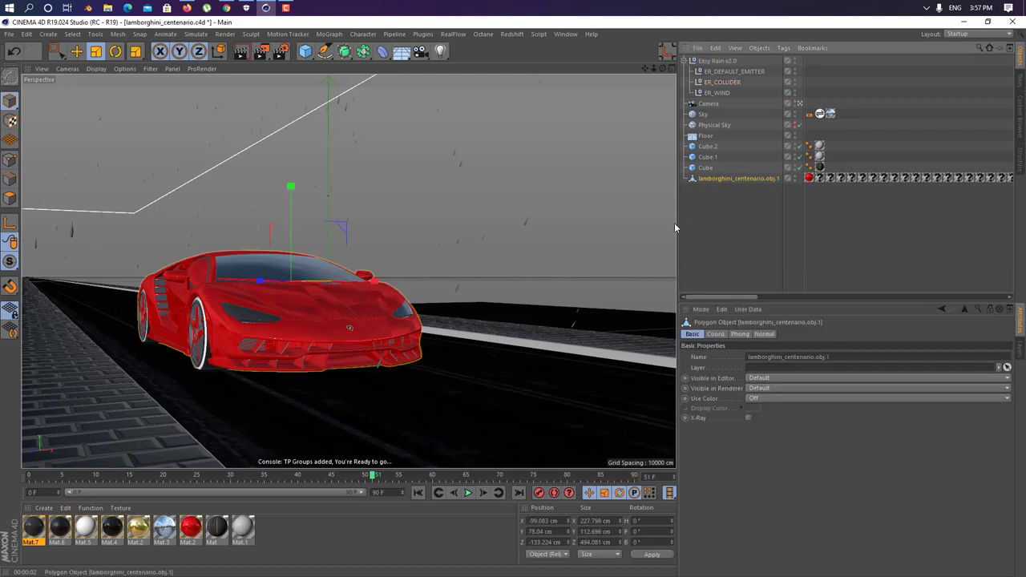
pyautogui.keyDown('shift'); pyautogui.click(491, 354); pyautogui.keyUp('shift')
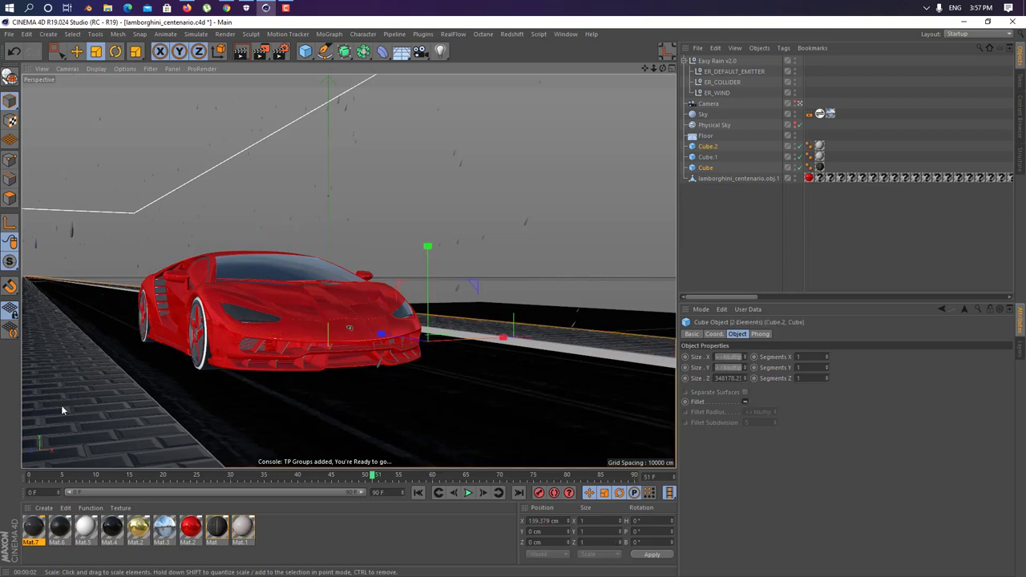
pyautogui.keyDown('shift'); pyautogui.click(61, 404); pyautogui.keyUp('shift')
pyautogui.press('c')
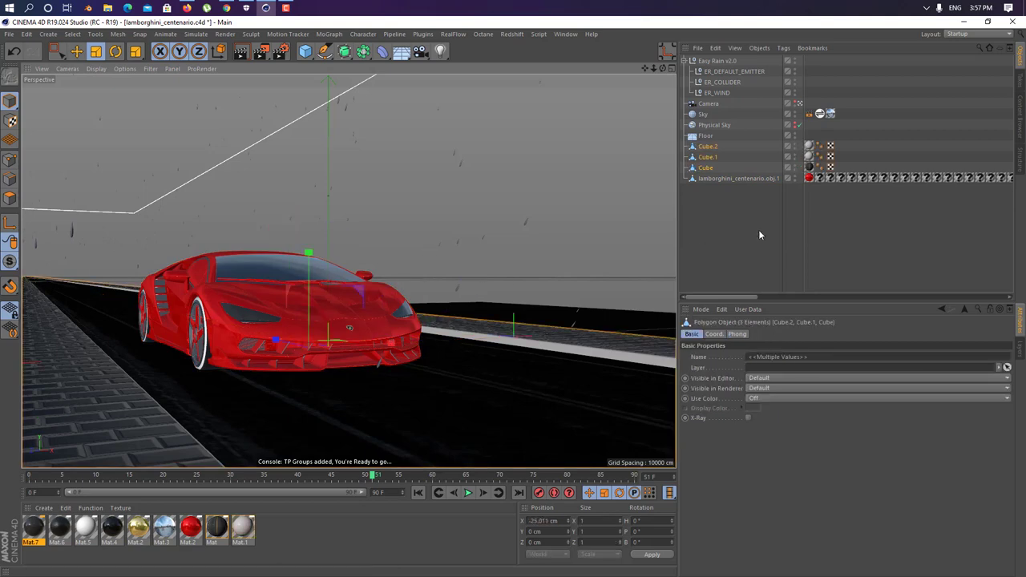
pyautogui.keyDown('ctrl'); pyautogui.click(727, 179); pyautogui.keyUp('ctrl')
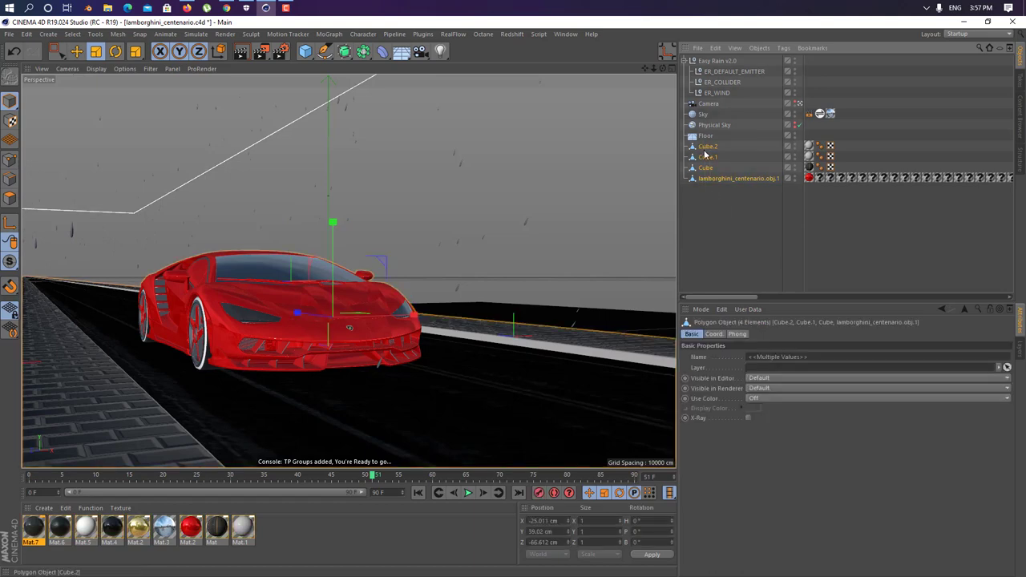
pyautogui.hotkey('alt', 'g')
# - Replay the rain to frame 42, then select all four objects inside the new Null
pyautogui.click(715, 181)
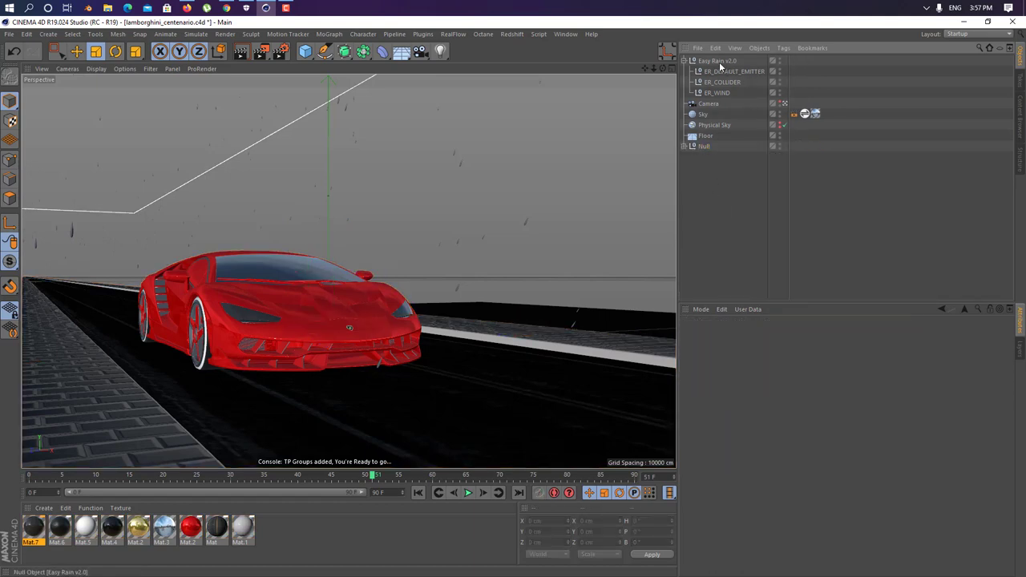
pyautogui.click(722, 81)
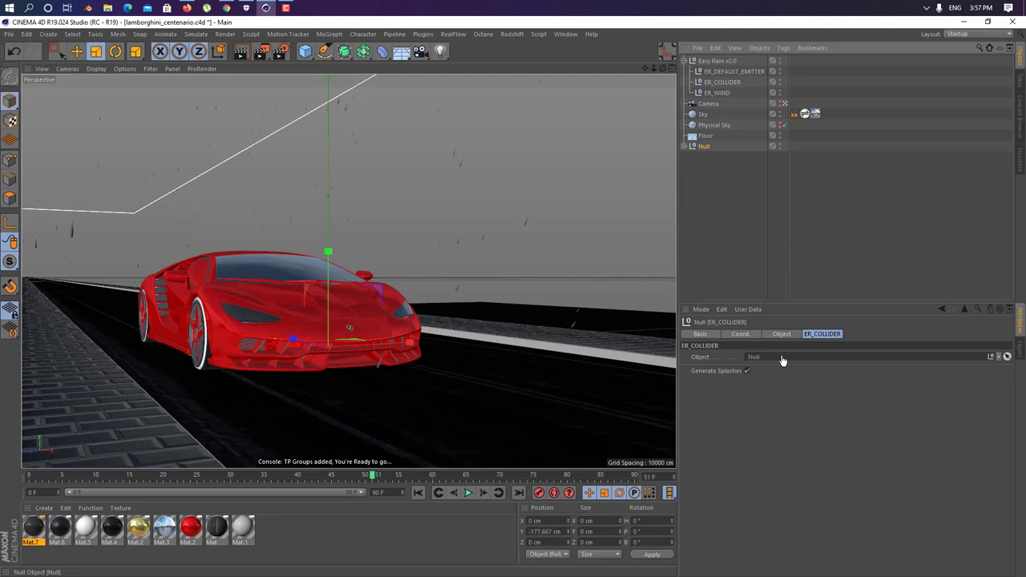
pyautogui.click(439, 494)
pyautogui.click(469, 493)
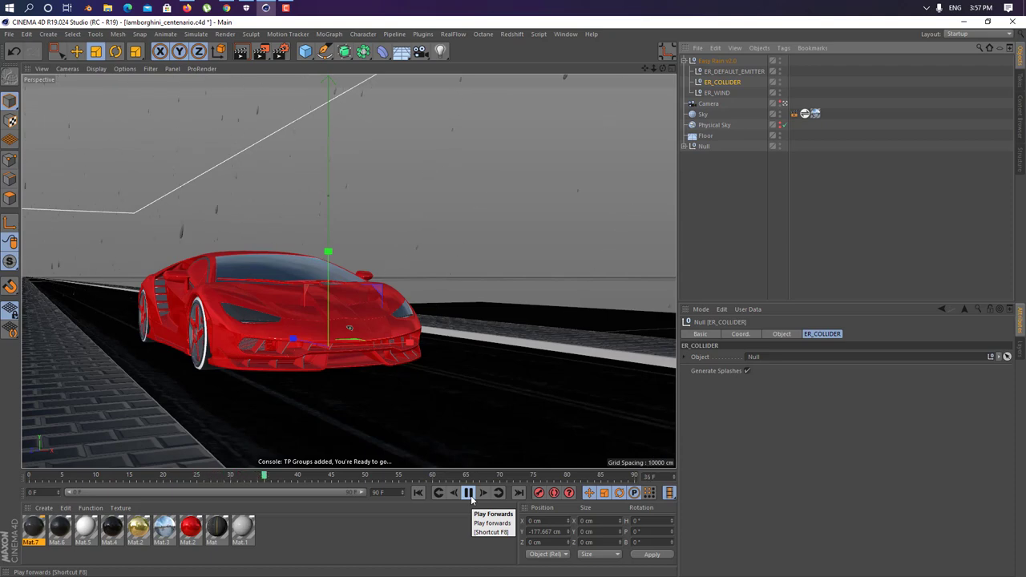
pyautogui.click(469, 493)
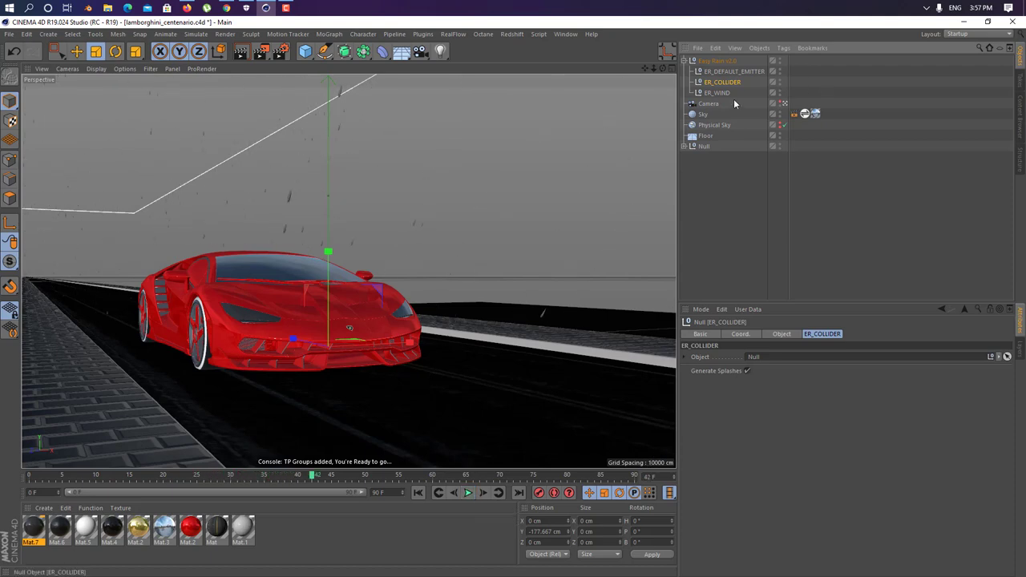
pyautogui.click(684, 146)
pyautogui.moveTo(710, 208); pyautogui.dragTo(696, 153)
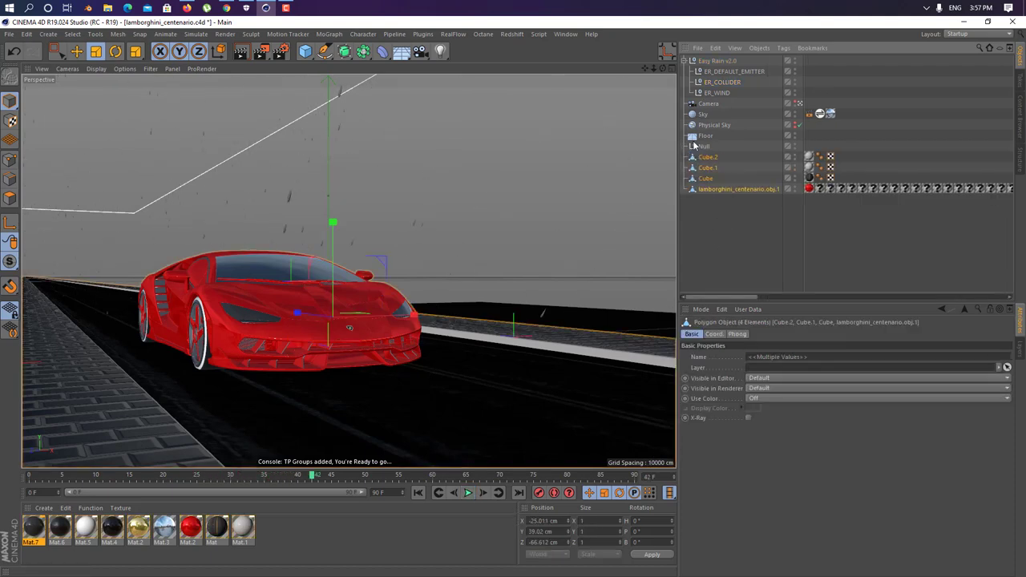
# - Merge the objects into Cube.3 with Connect Objects + Delete and link it as ER_COLLIDER's Object
pyautogui.rightClick(705, 161)
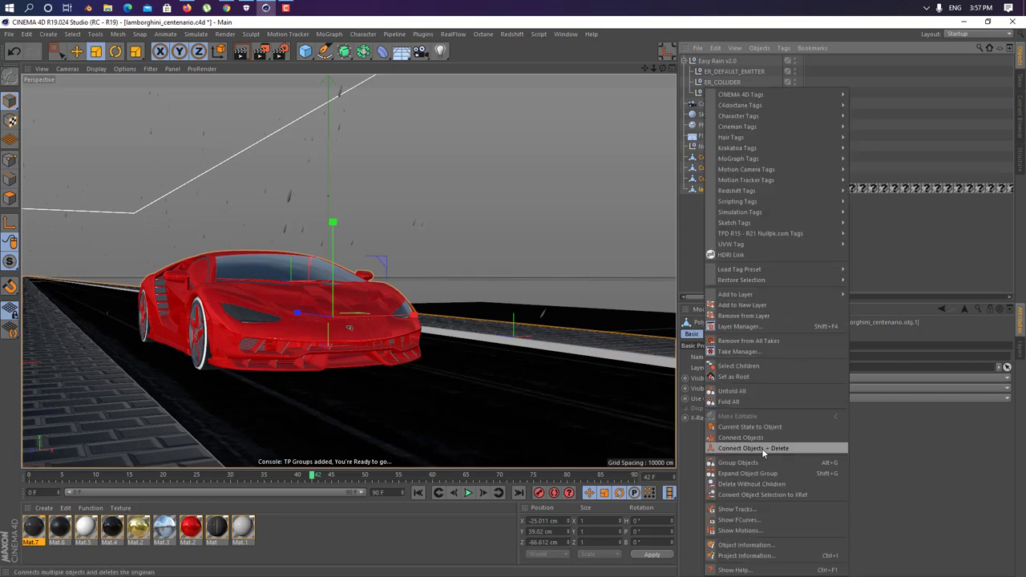
pyautogui.click(792, 450)
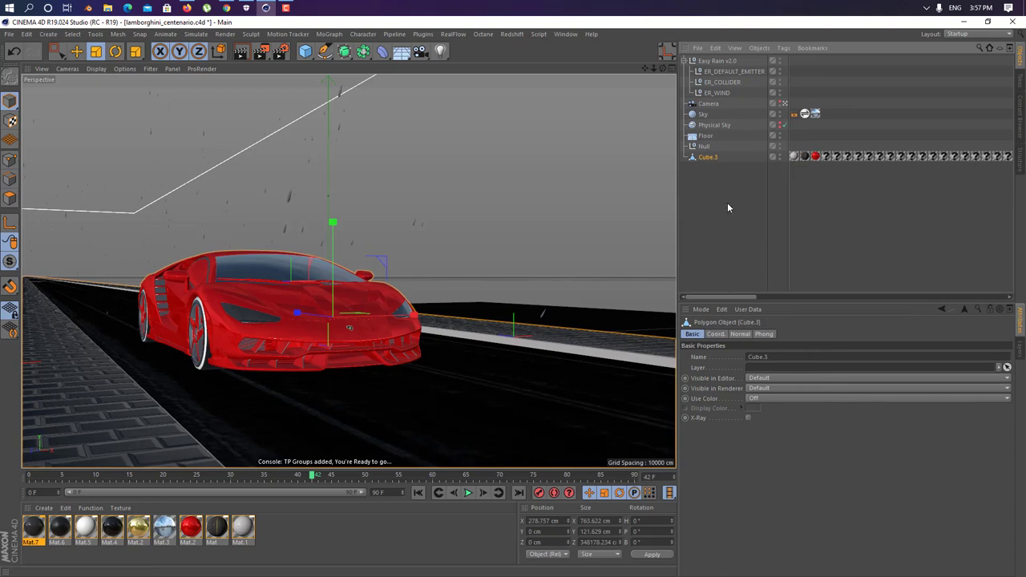
pyautogui.click(726, 82)
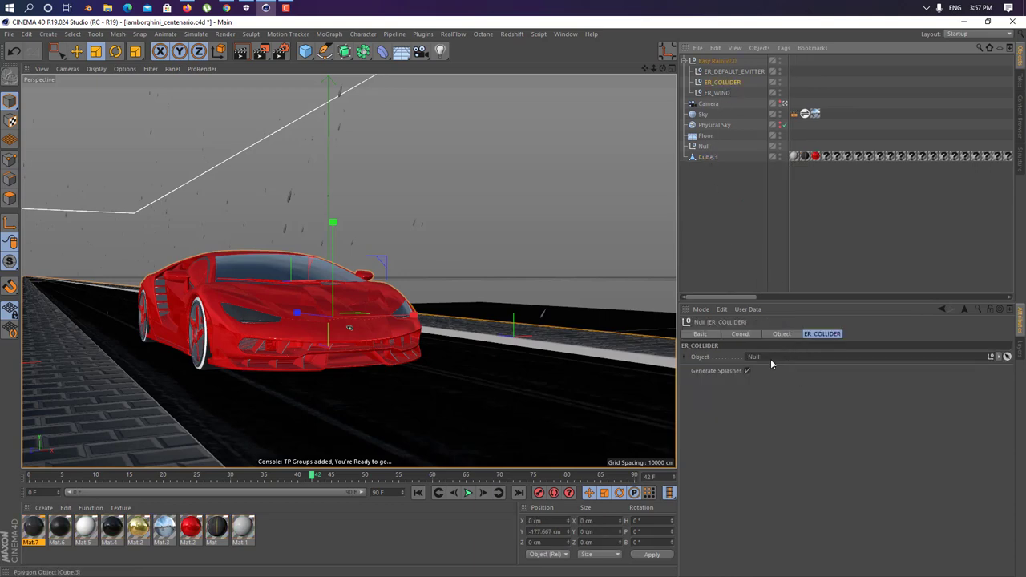
pyautogui.moveTo(763, 364); pyautogui.dragTo(758, 366)
pyautogui.click(468, 493)
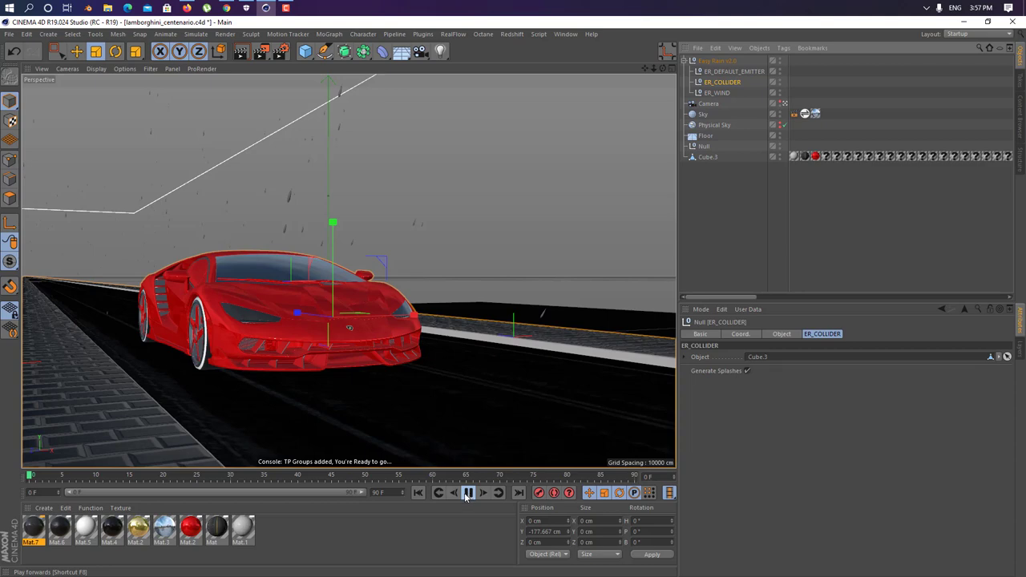
# - Play the rain simulation and stop at frame 31 to see drops splashing on car and road
pyautogui.press('F8')
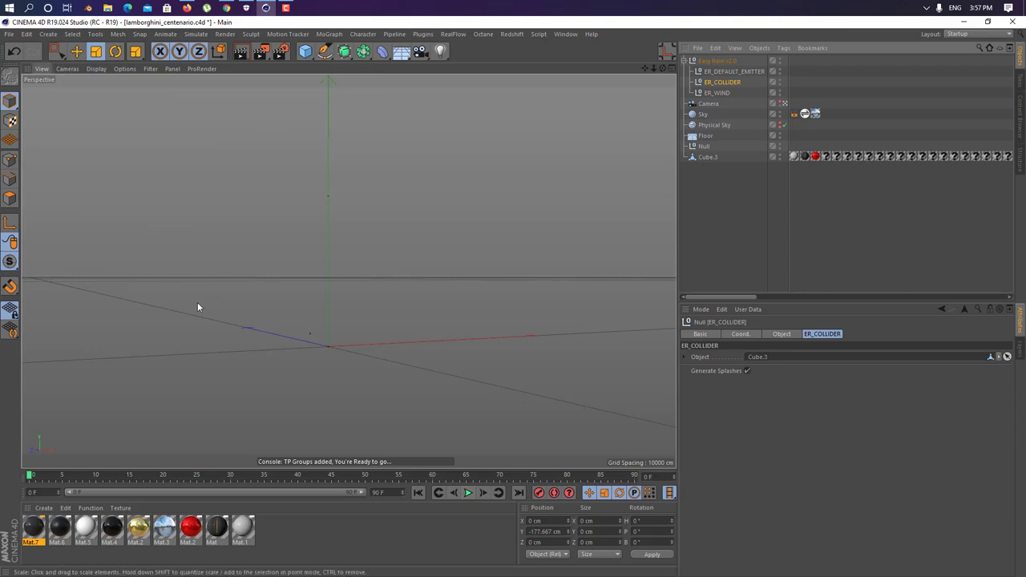
pyautogui.click(469, 493)
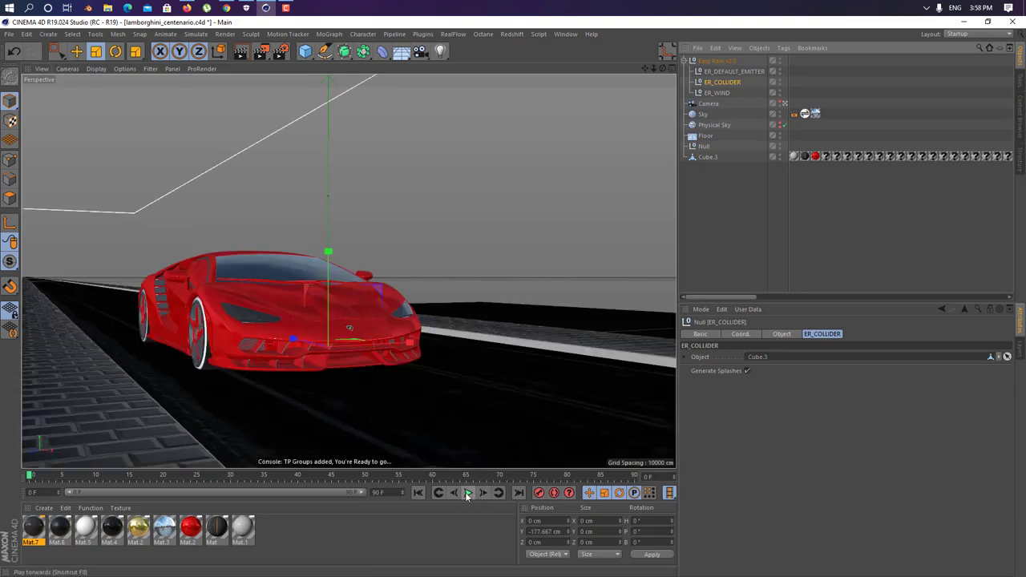
pyautogui.click(468, 493)
pyautogui.click(469, 493)
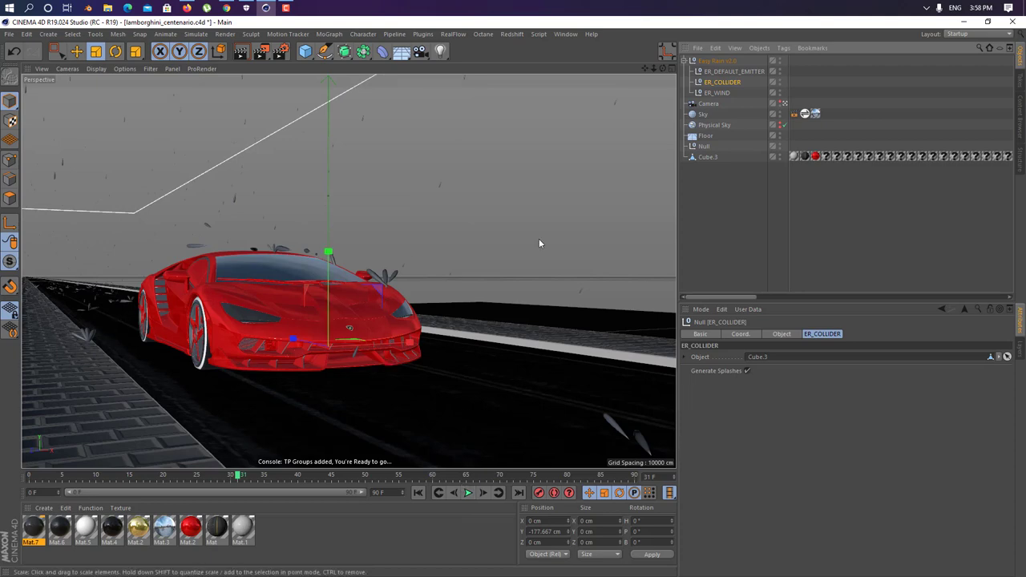
# - Set the Easy Rain v2.0 Splashes Scale to 10
pyautogui.click(725, 63)
pyautogui.scroll(-1, 947, 487)
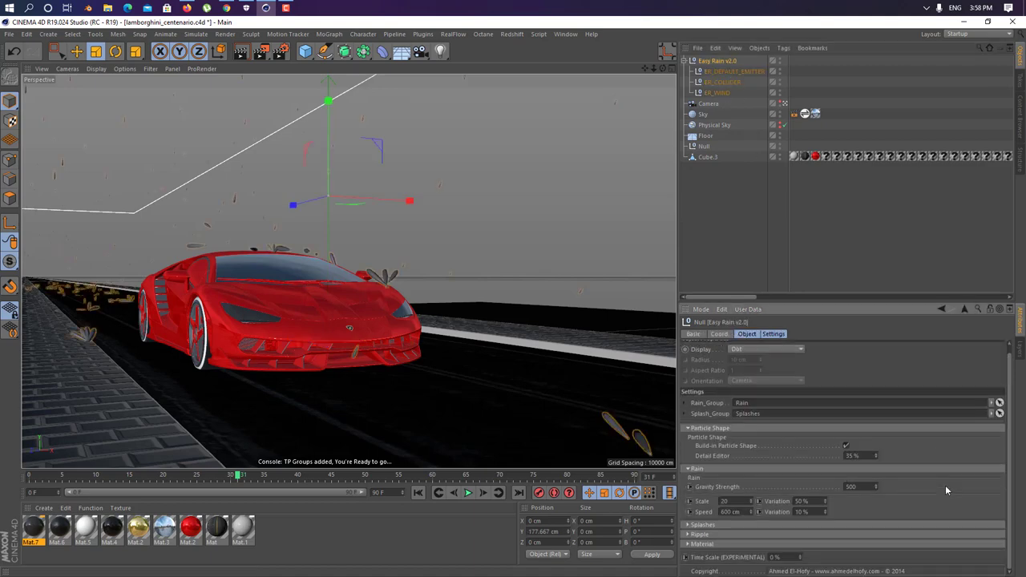
pyautogui.click(712, 525)
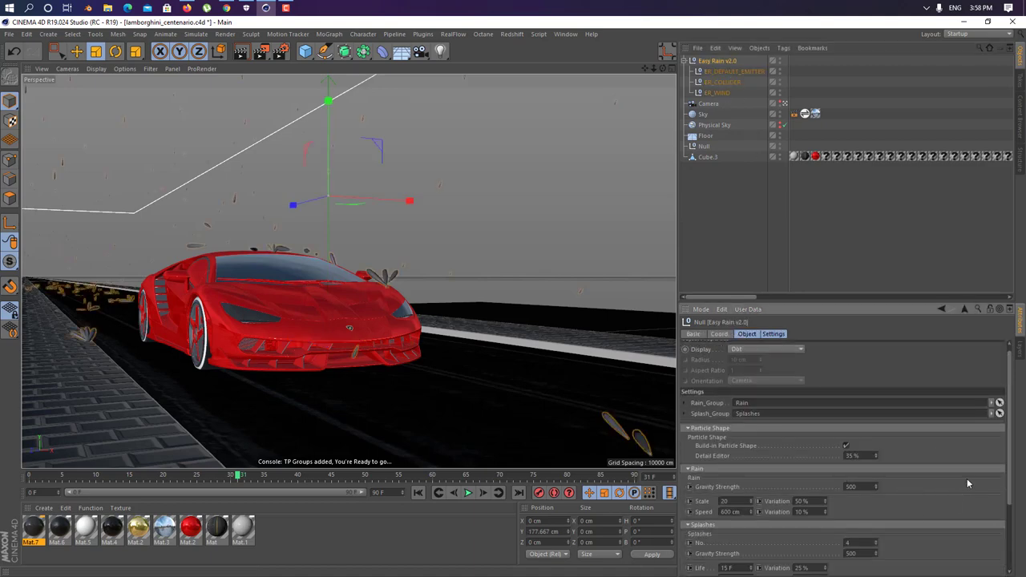
pyautogui.scroll(-3, 962, 481)
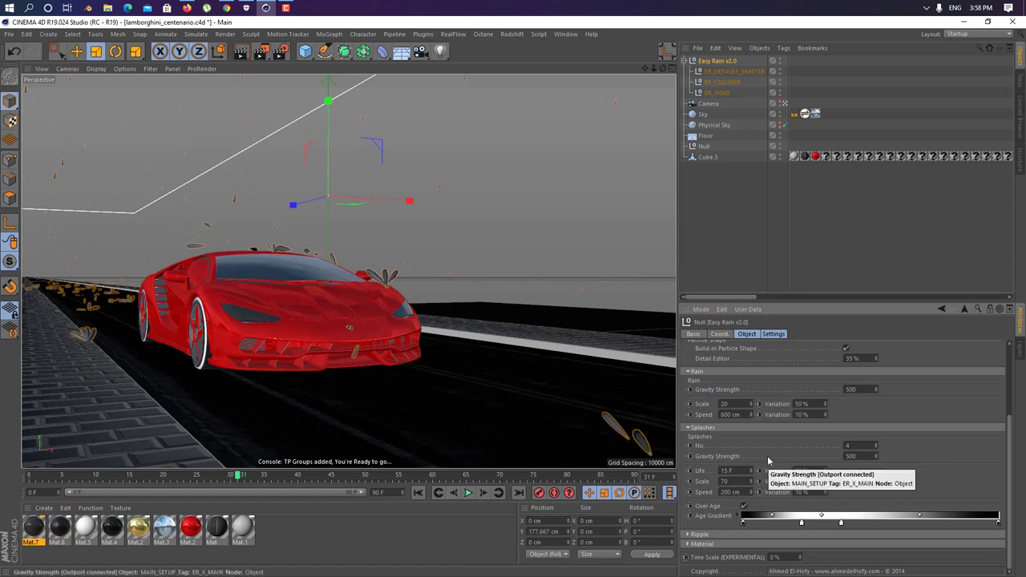
pyautogui.doubleClick(726, 403)
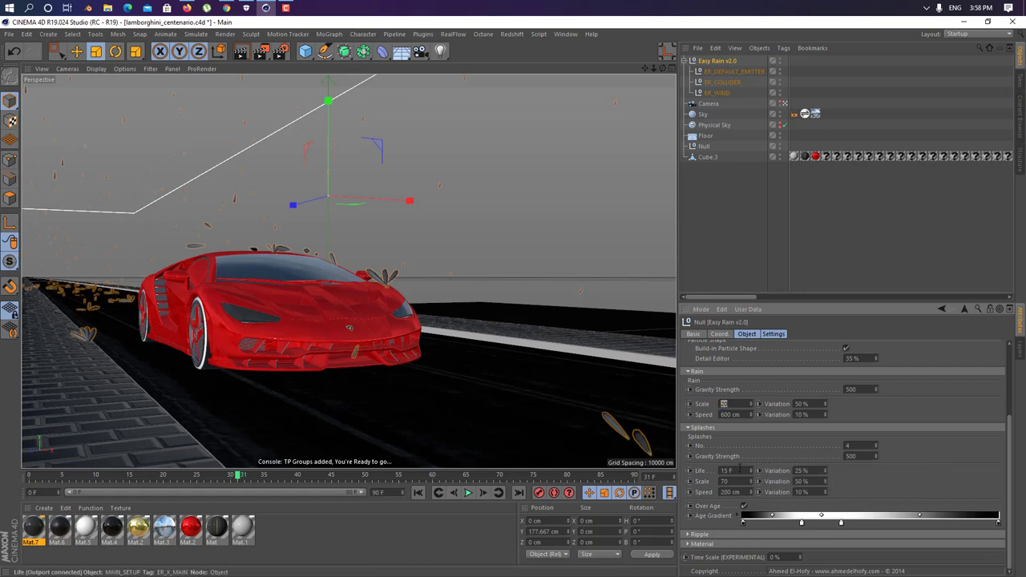
pyautogui.press('Return')
# - Replay the simulation from the start to frame 50 and render the viewport
pyautogui.click(418, 493)
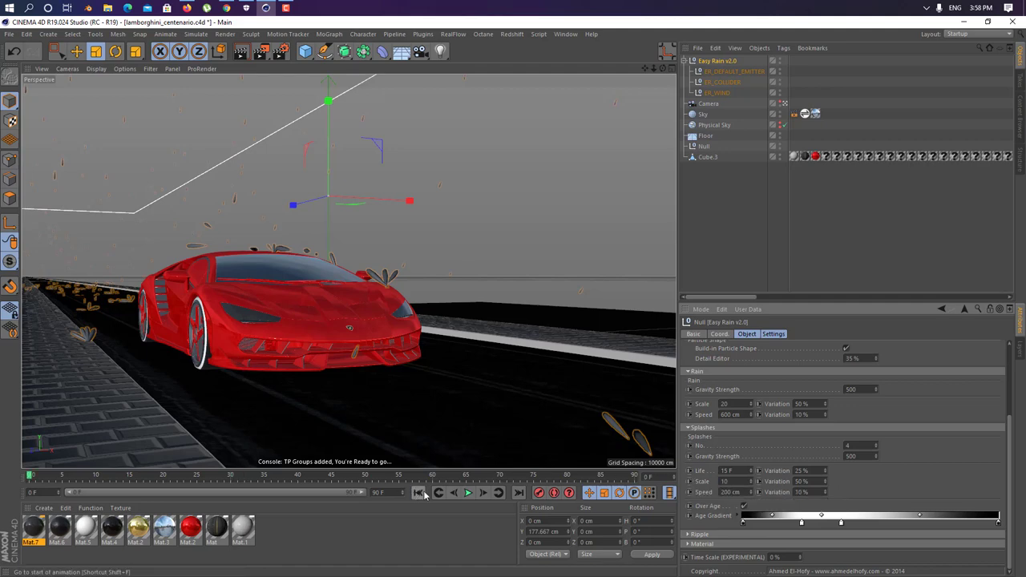
pyautogui.click(469, 493)
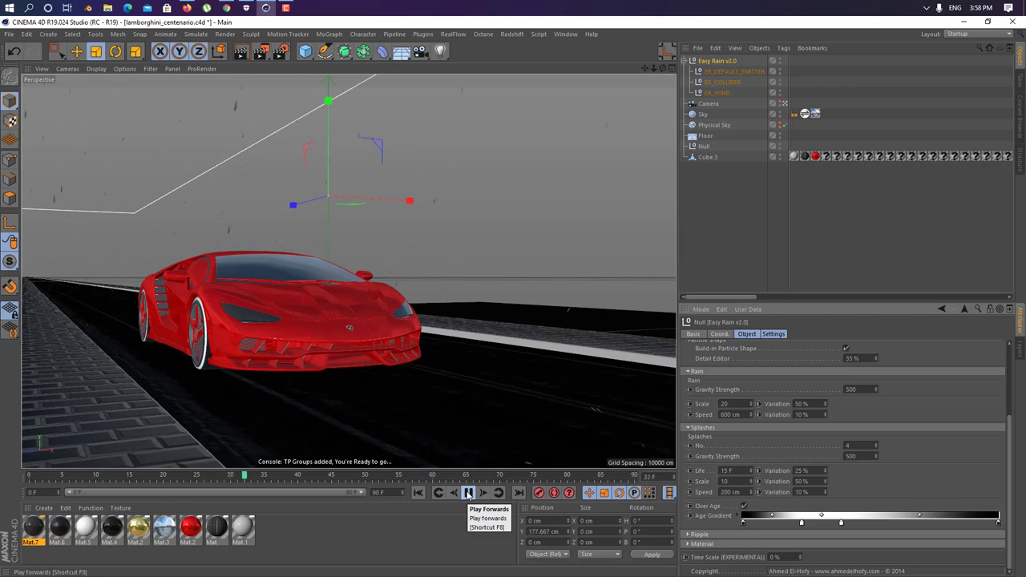
pyautogui.click(469, 493)
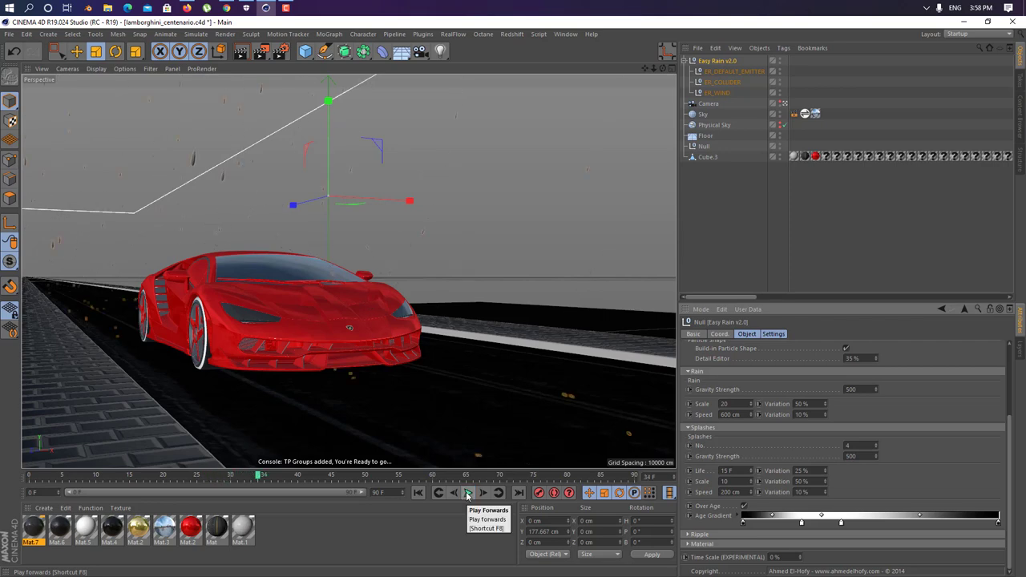
pyautogui.click(469, 493)
pyautogui.click(469, 493)
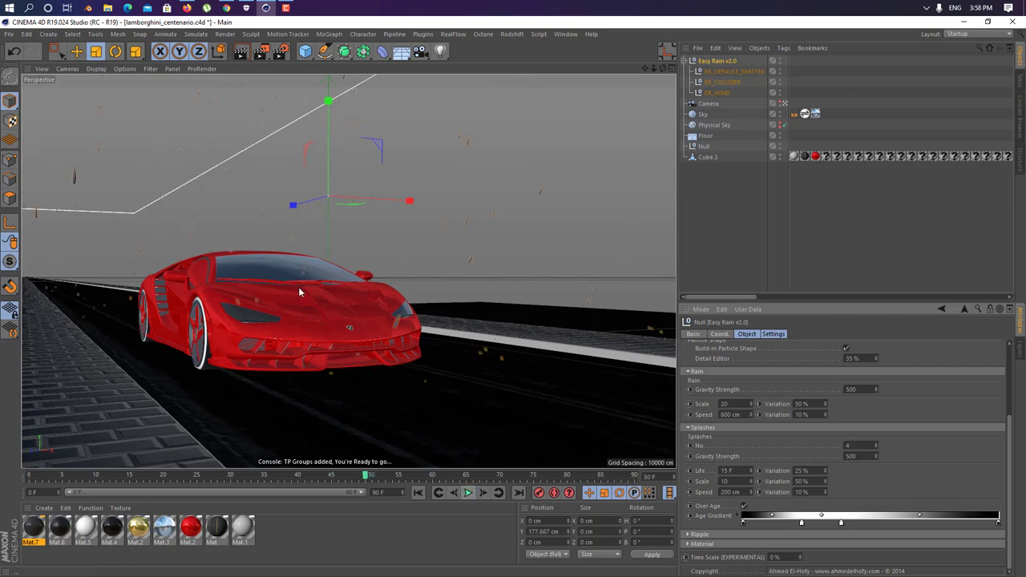
pyautogui.click(239, 53)
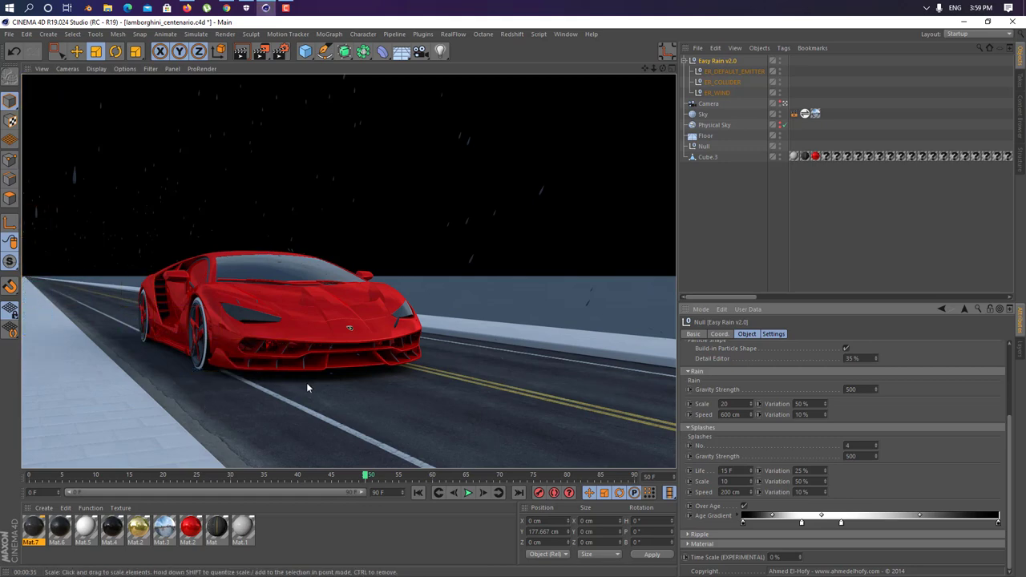
# - Set ER_DEFAULT_EMITTER's Rain Birthrate to 5000 and replay the denser rain to frame 28
pyautogui.click(728, 71)
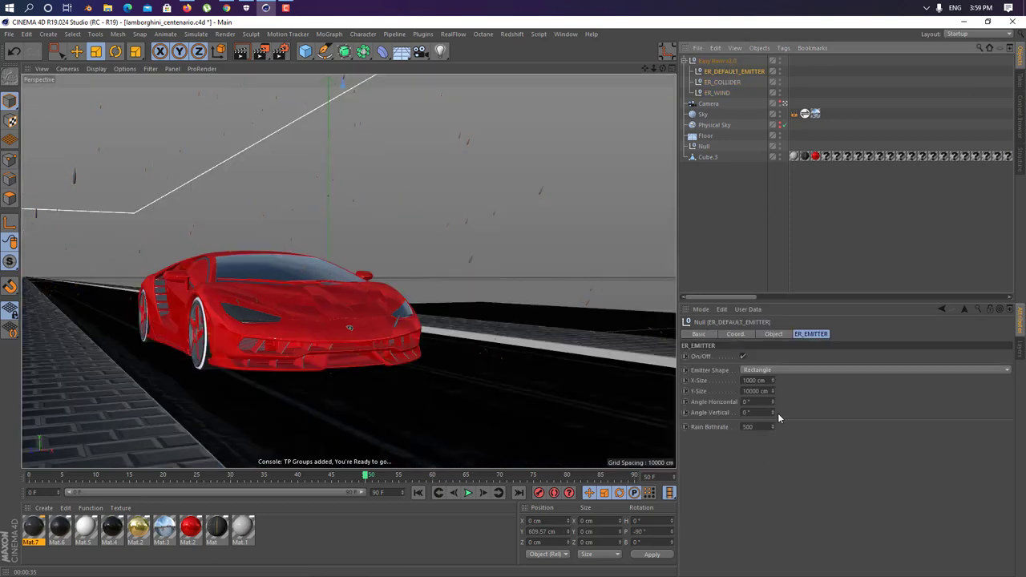
pyautogui.click(762, 427)
pyautogui.write('5000')
pyautogui.press('Return')
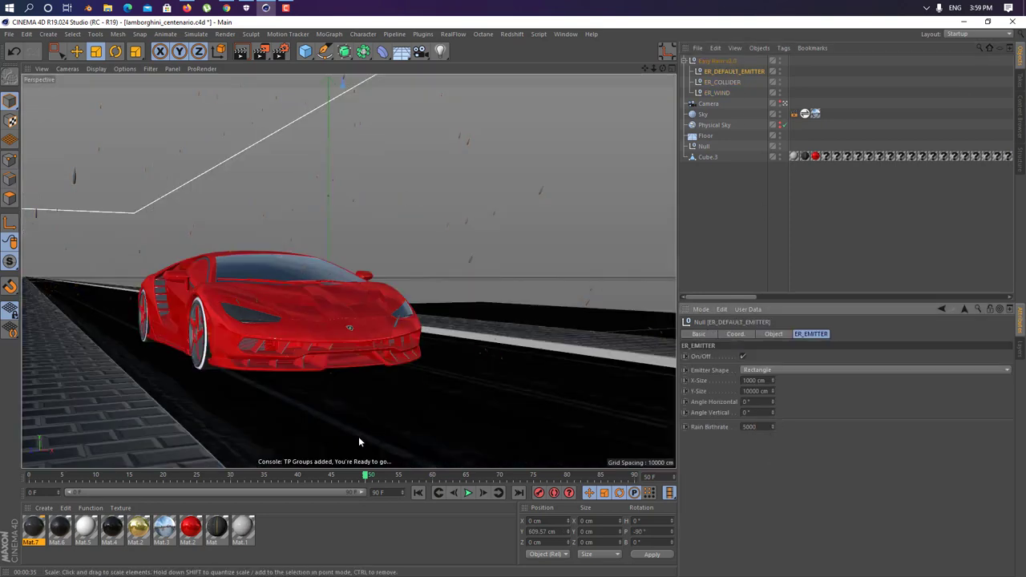
pyautogui.click(418, 492)
pyautogui.click(468, 493)
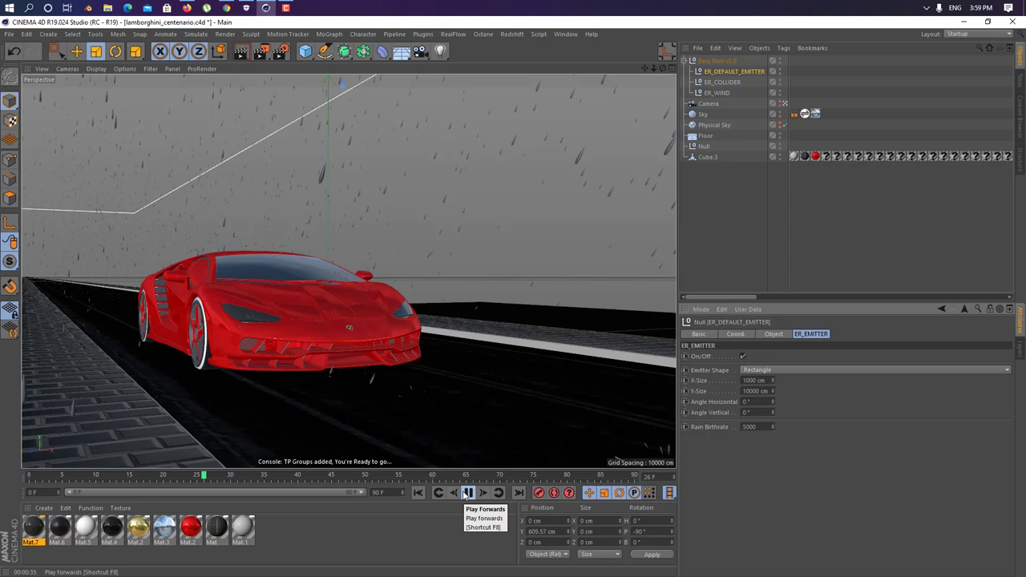
pyautogui.click(467, 493)
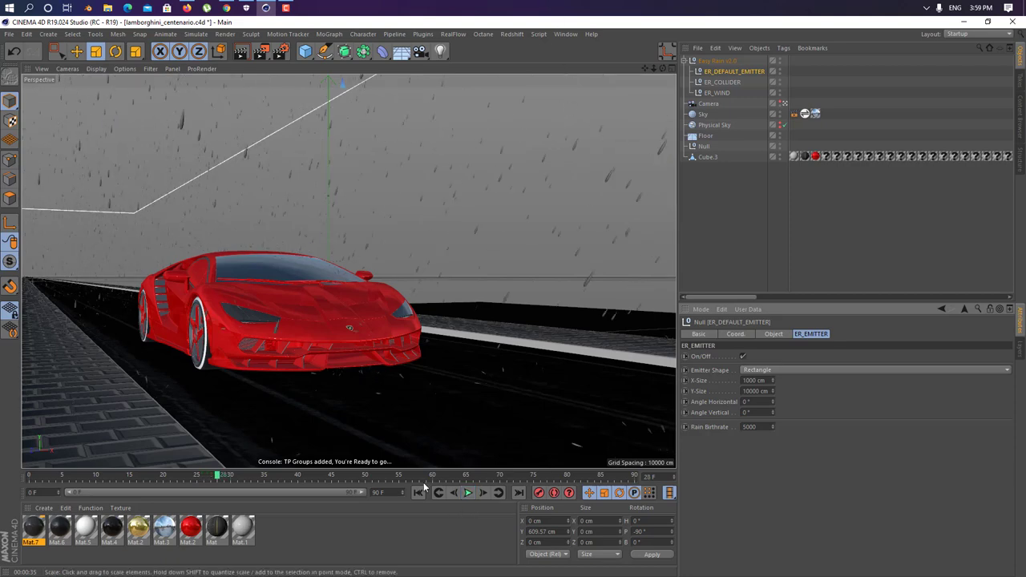
# - Create material Mat.8 and assign it as Easy Rain's rain drop material
pyautogui.doubleClick(326, 542)
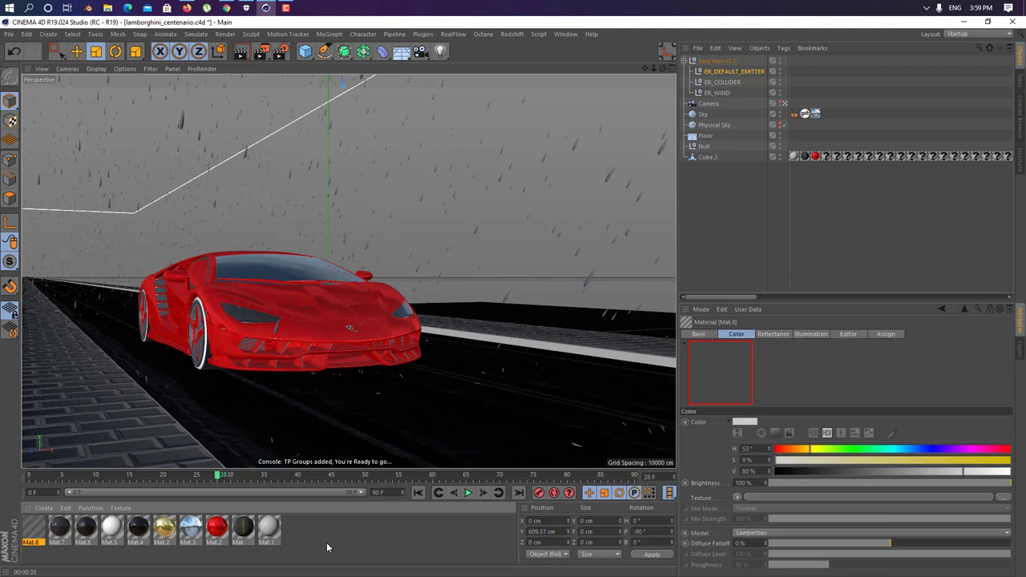
pyautogui.click(716, 61)
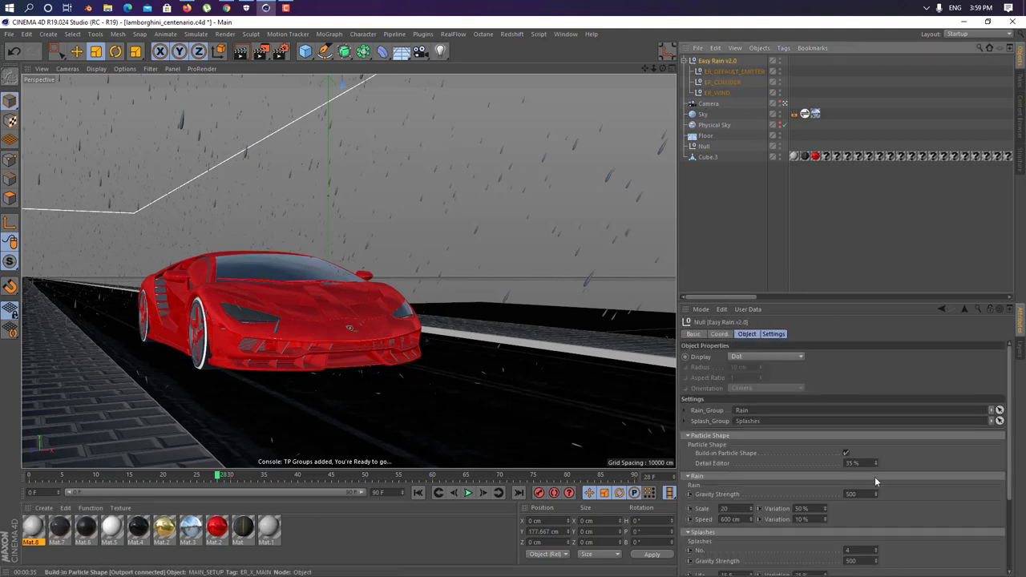
pyautogui.scroll(-3, 966, 484)
pyautogui.click(688, 544)
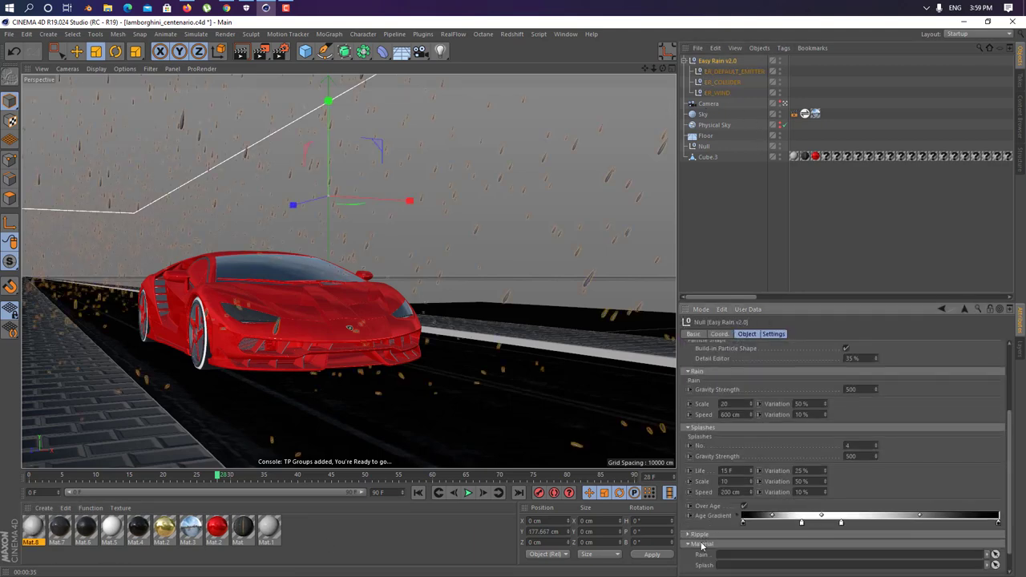
pyautogui.scroll(-1, 842, 481)
pyautogui.moveTo(31, 531); pyautogui.dragTo(731, 532)
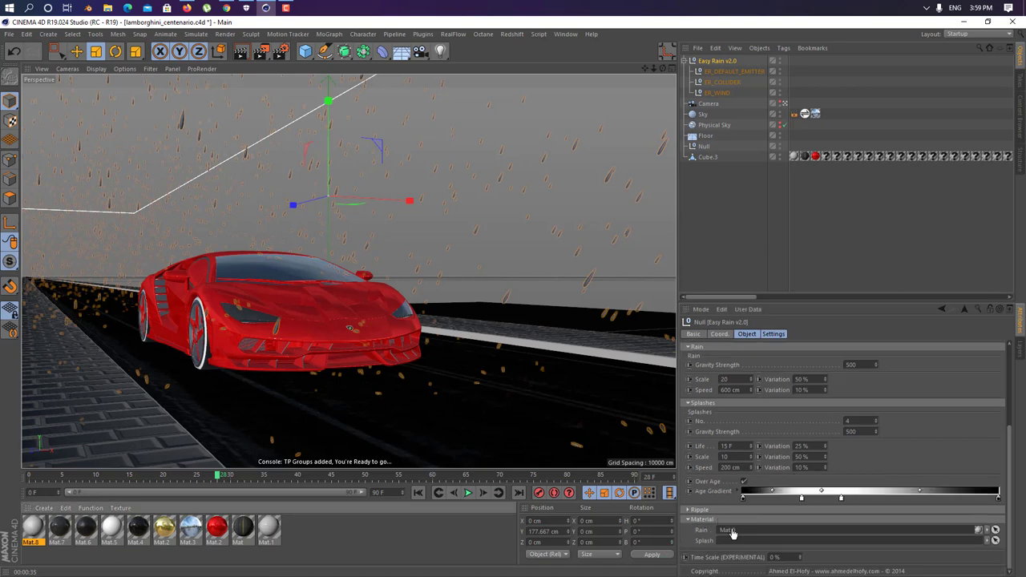
# - Give Mat.8 Transparency with the Water refraction preset and turn off its Color channel
pyautogui.doubleClick(36, 526)
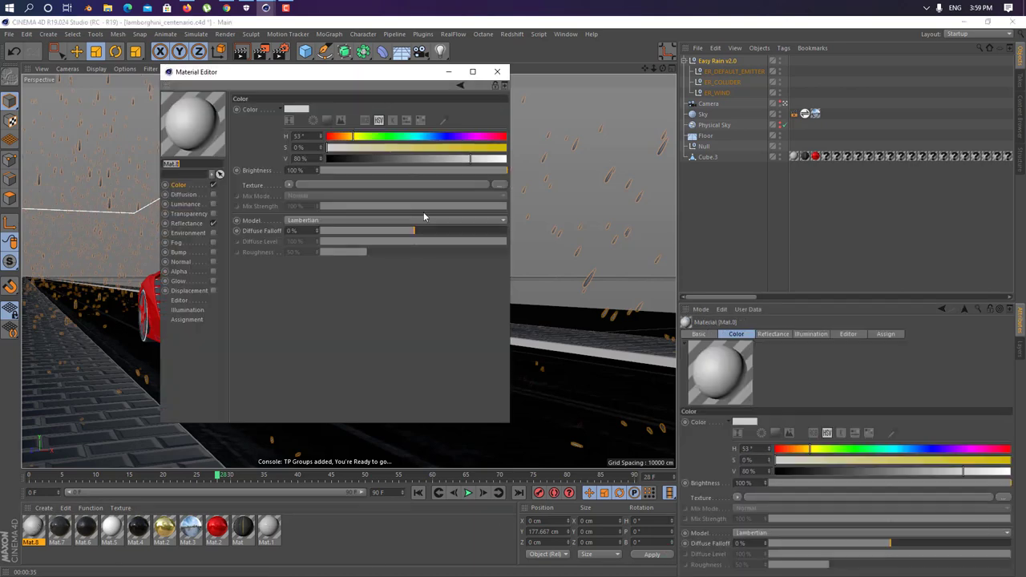
pyautogui.click(214, 214)
pyautogui.click(345, 181)
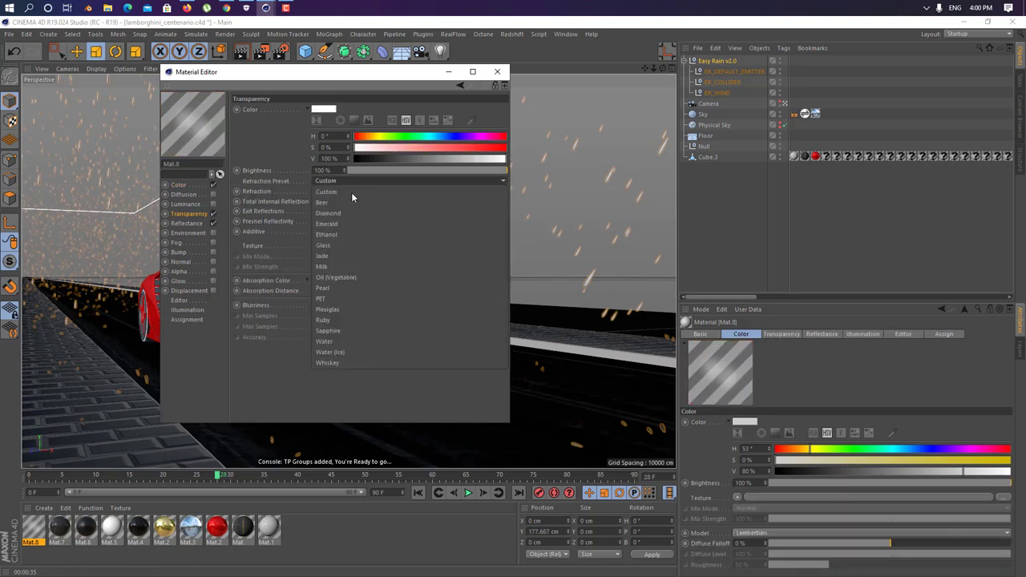
pyautogui.click(353, 342)
pyautogui.moveTo(355, 75); pyautogui.dragTo(638, 90)
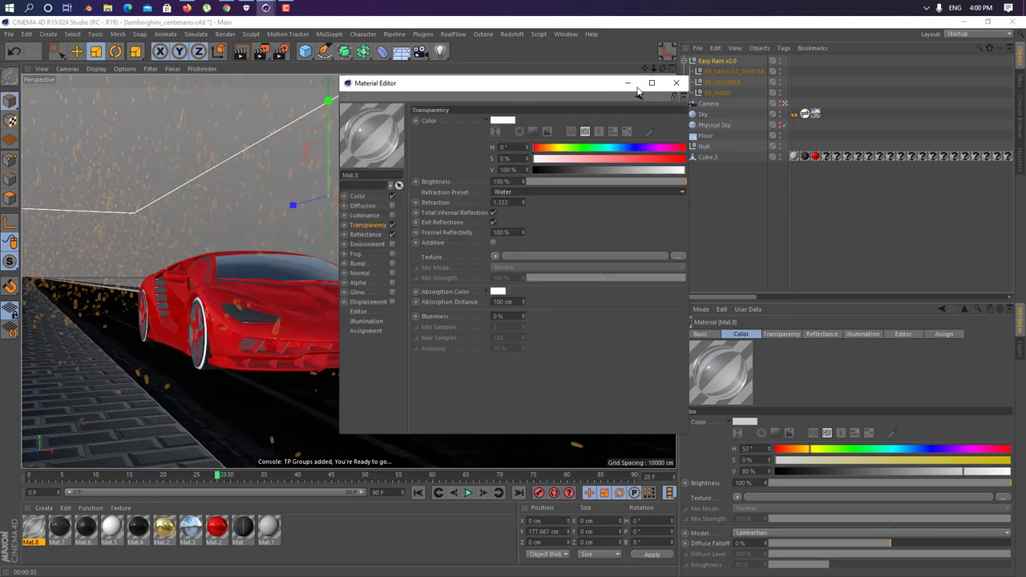
pyautogui.click(392, 196)
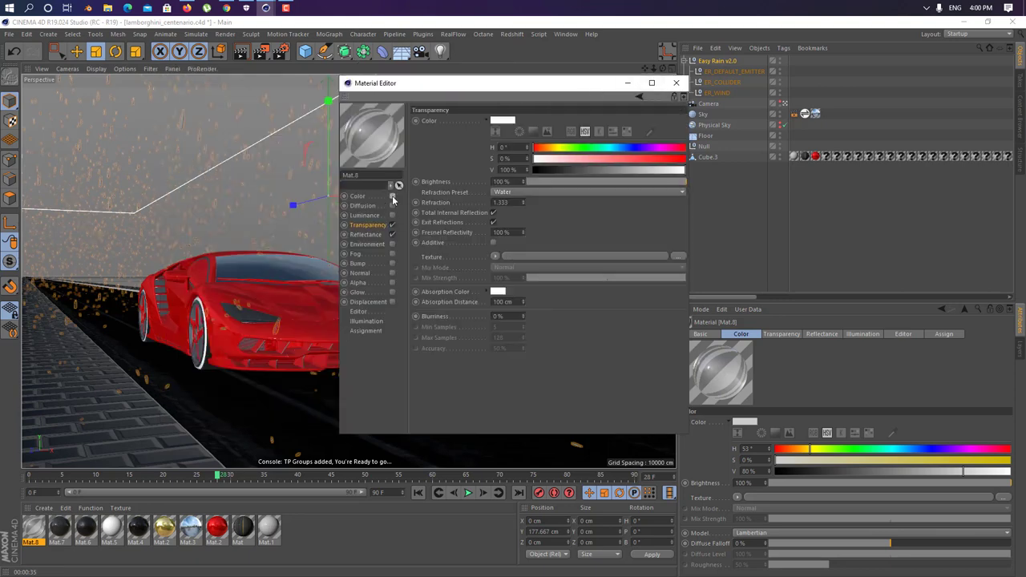
pyautogui.click(676, 83)
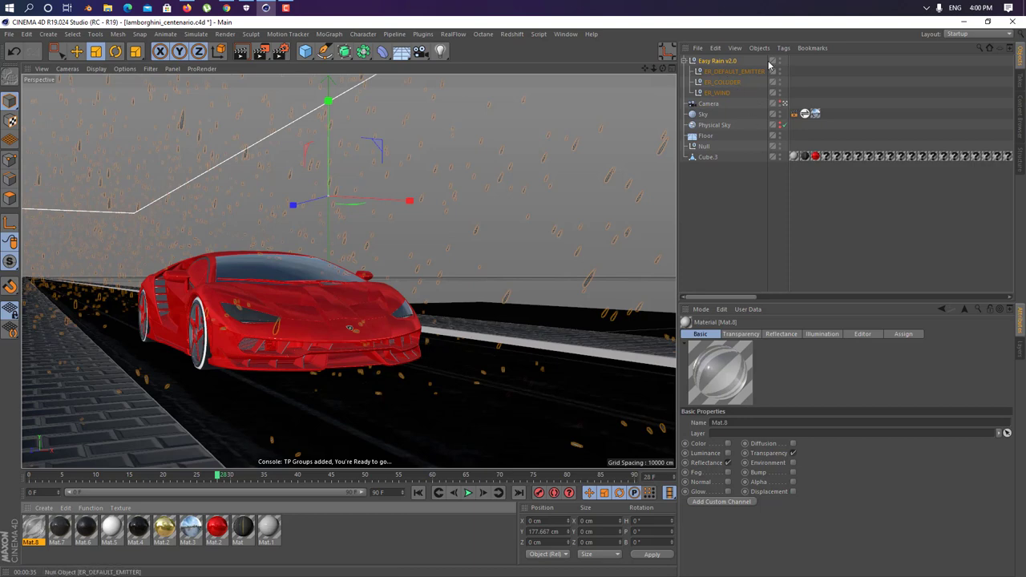
# - Assign Mat.8 as the splash material, enable Physical Sky, and render the rainy car at frame 28
pyautogui.click(724, 61)
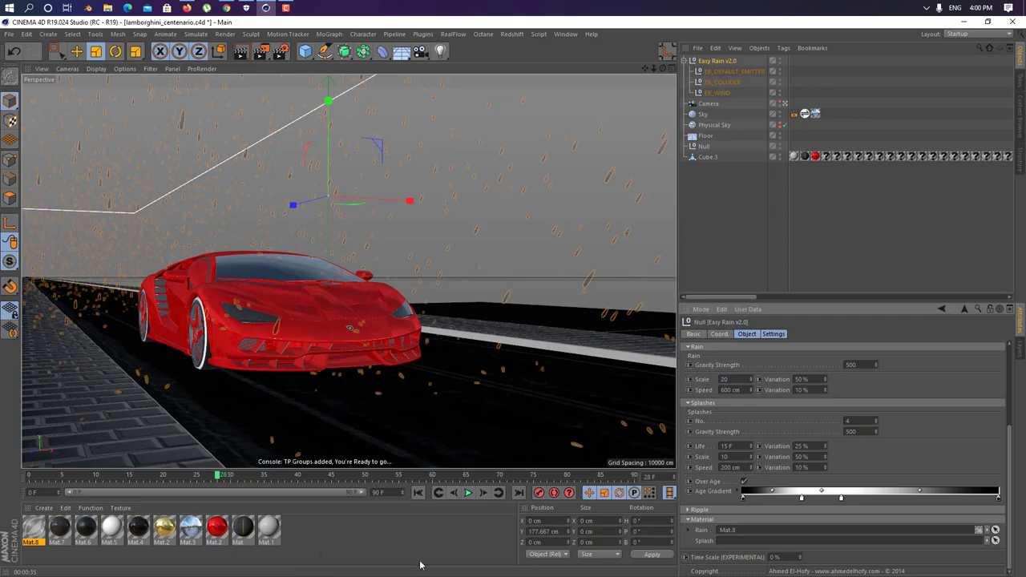
pyautogui.moveTo(27, 539); pyautogui.dragTo(731, 541)
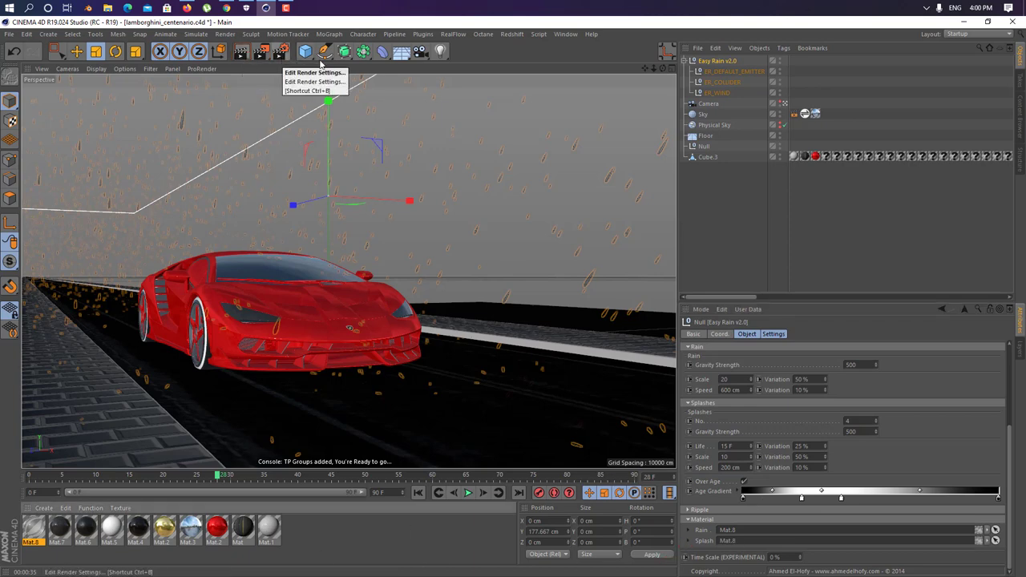
pyautogui.click(783, 125)
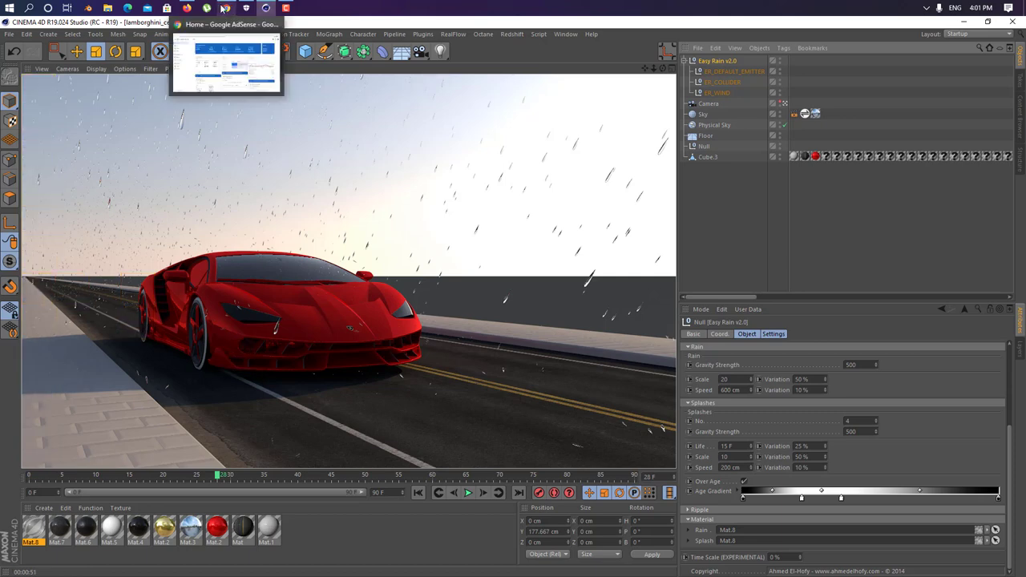
pyautogui.moveTo(263, 11)
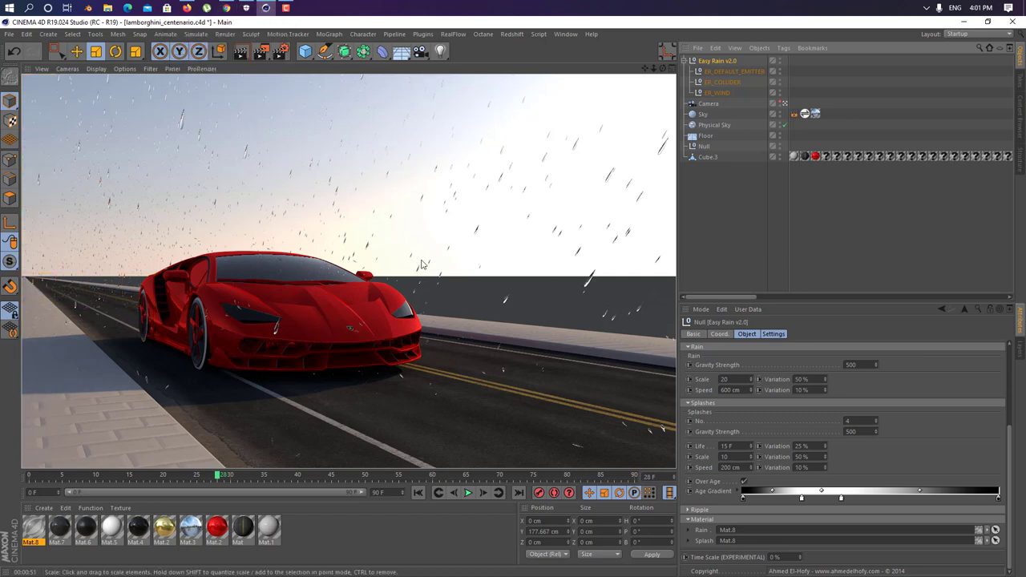